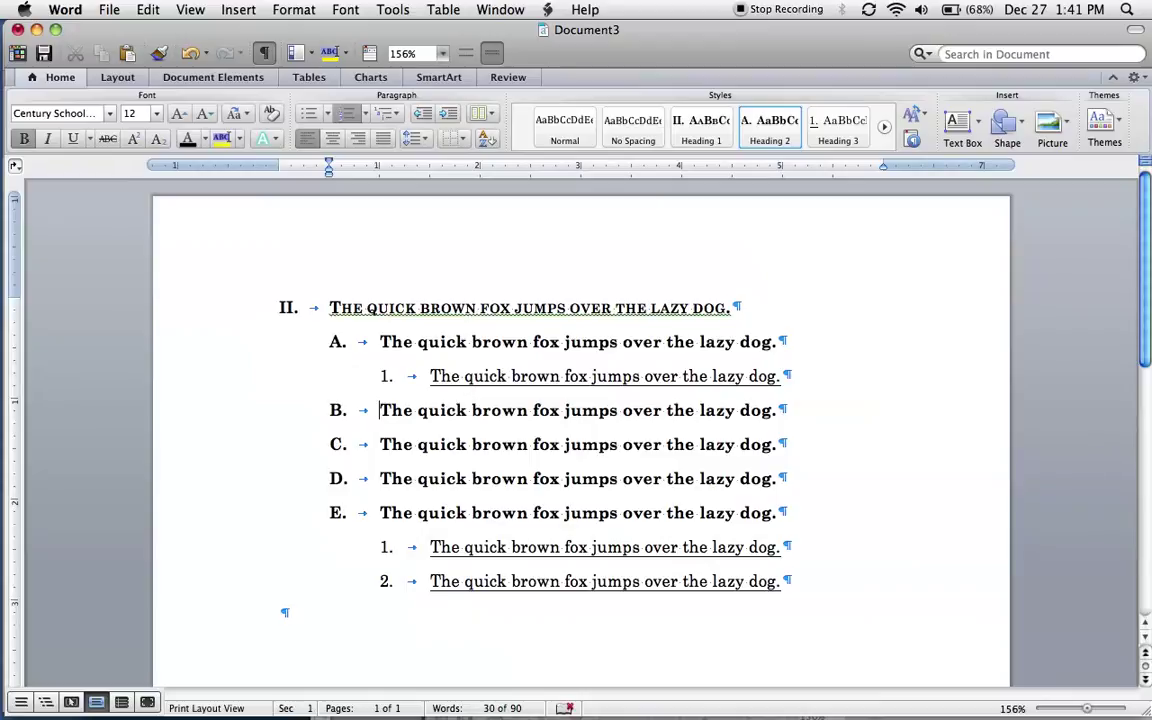
Demote the two lettered headings following A.1 to the third outline level
key("Tab")
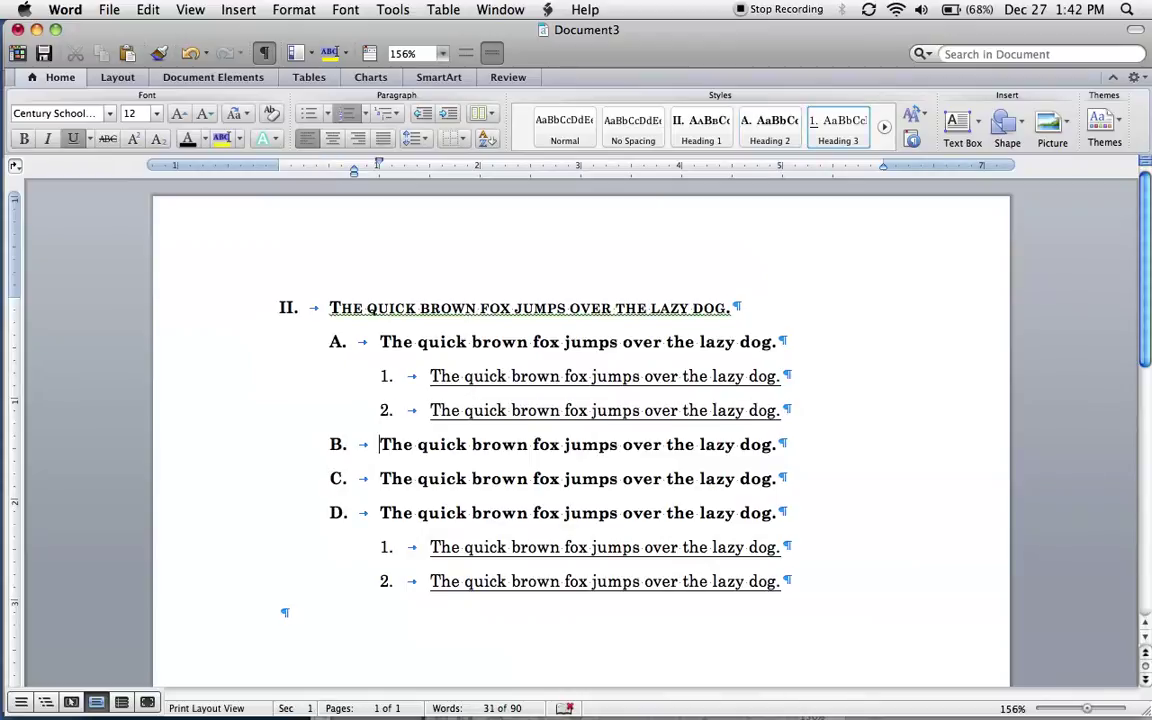
key("Tab")
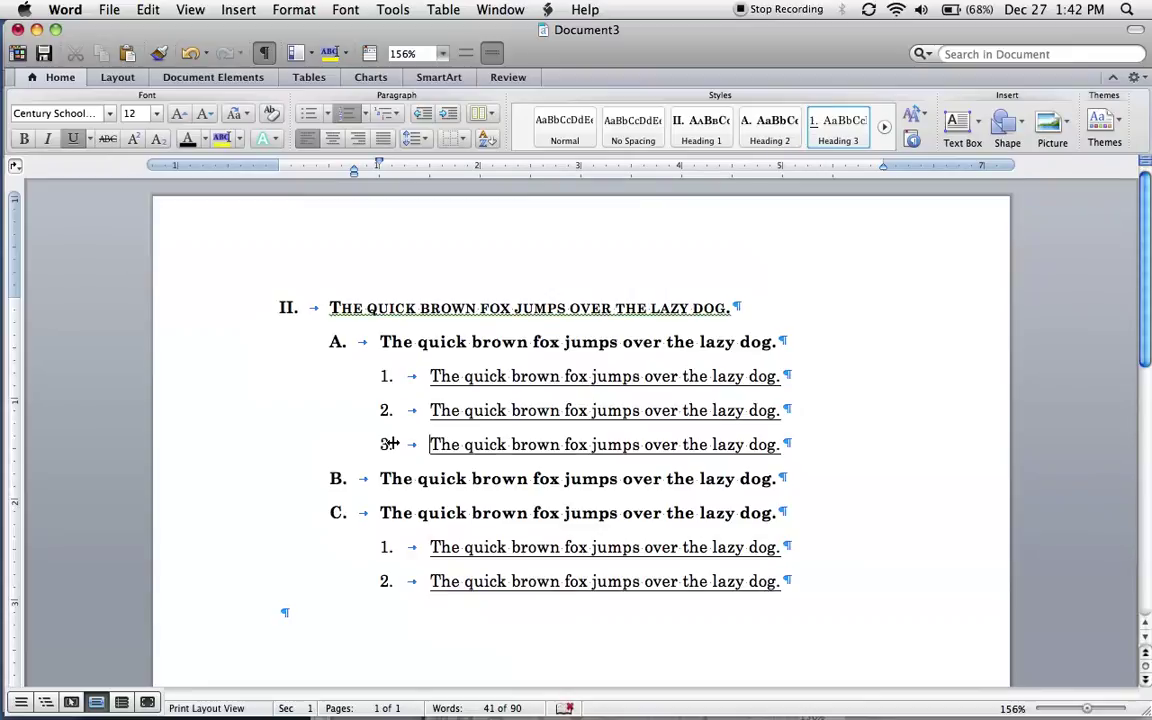
Create a new blank document and generate three sample paragraphs with =rand(3,1)
key("super+n")
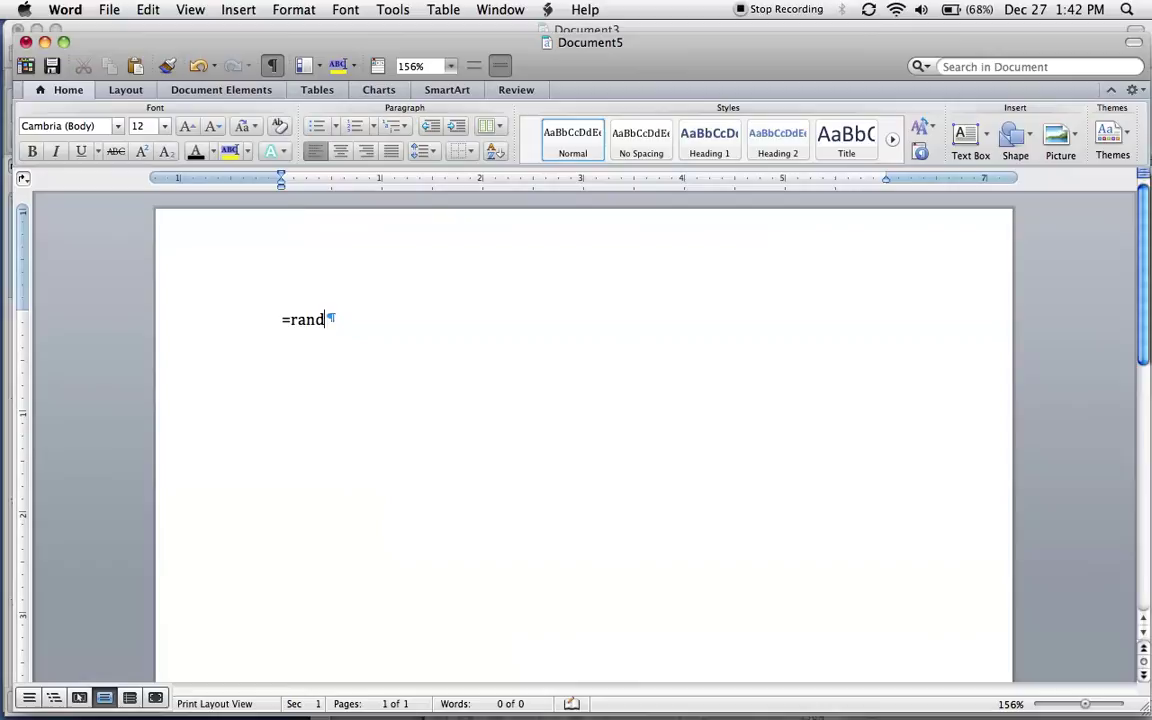
type("=rand(3,1)")
key("Return")
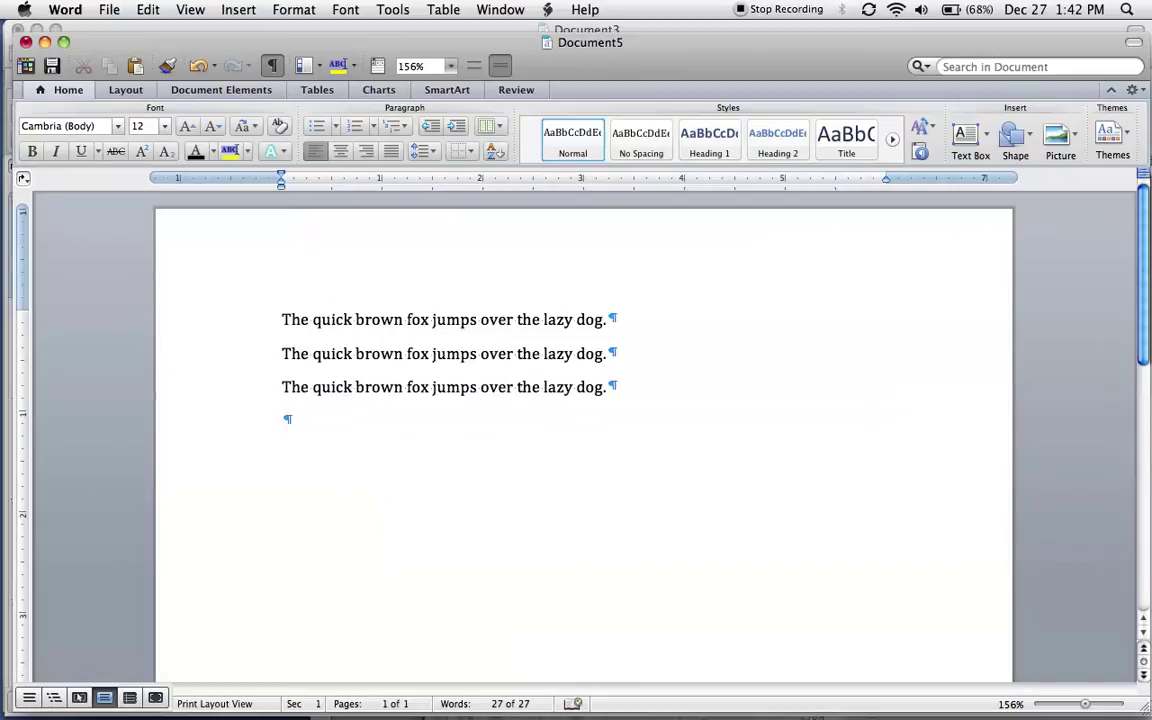
Set the font of all three sample paragraphs to Century Schoolbook
left_click_drag(290, 419, 143, 290)
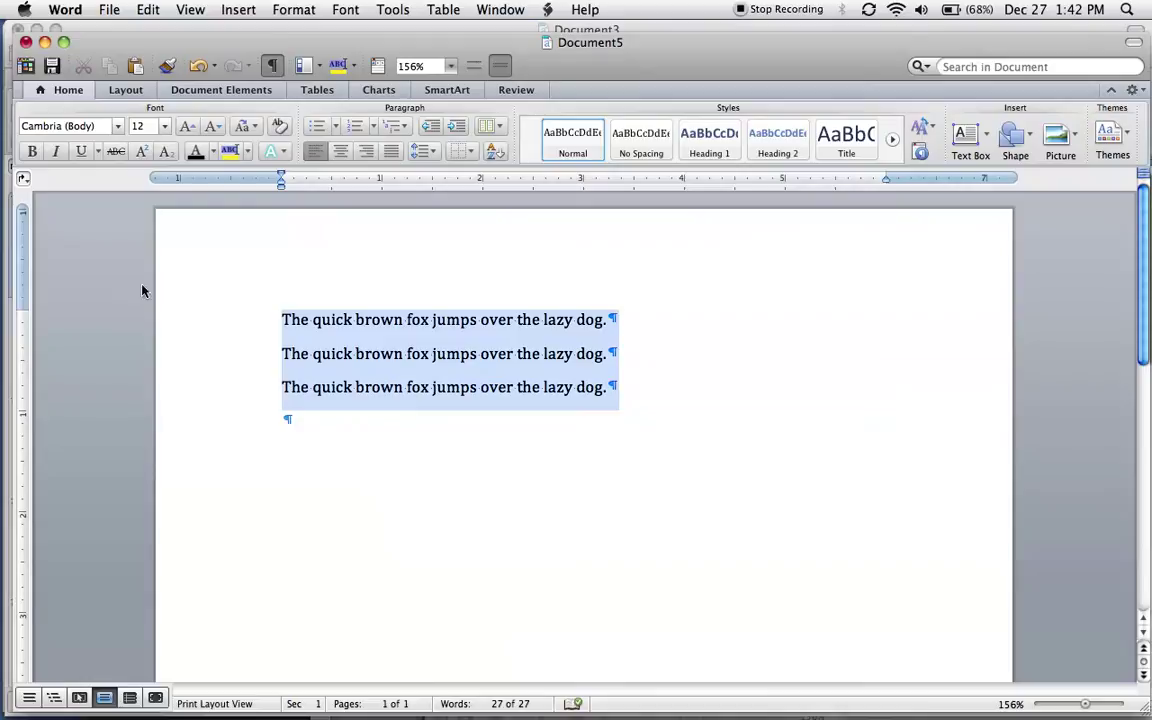
left_click(117, 126)
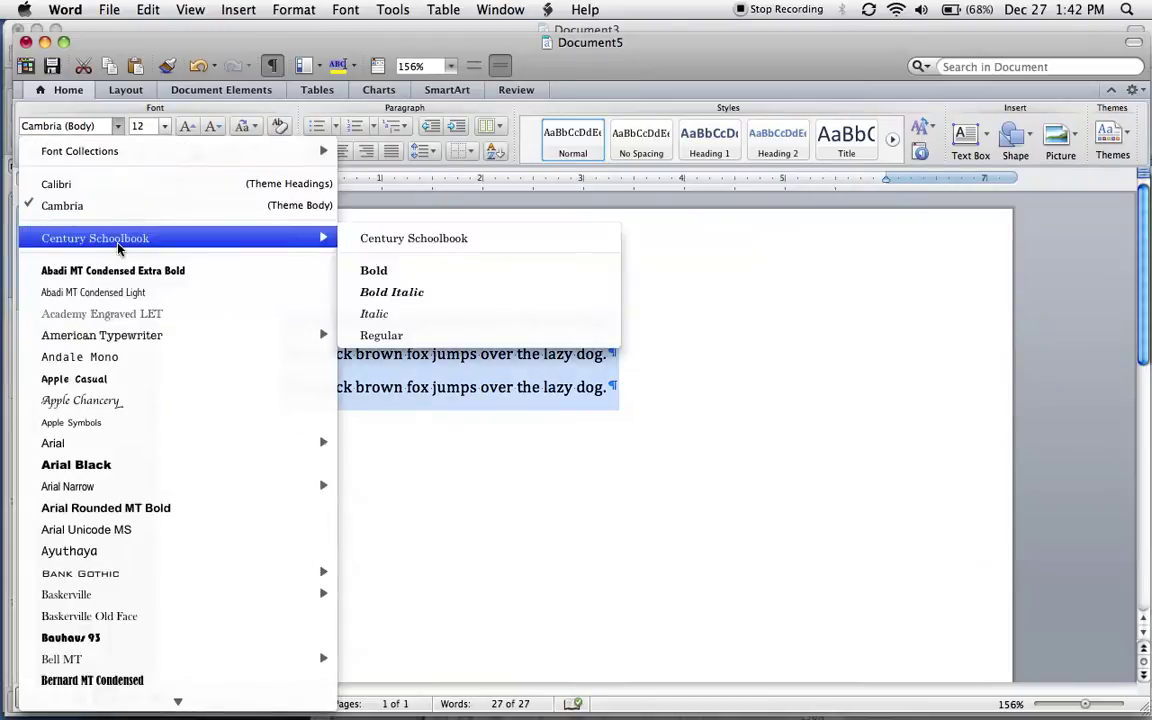
left_click(160, 236)
Make the first two paragraphs bold and underline the third paragraph
left_click_drag(655, 365, 282, 318)
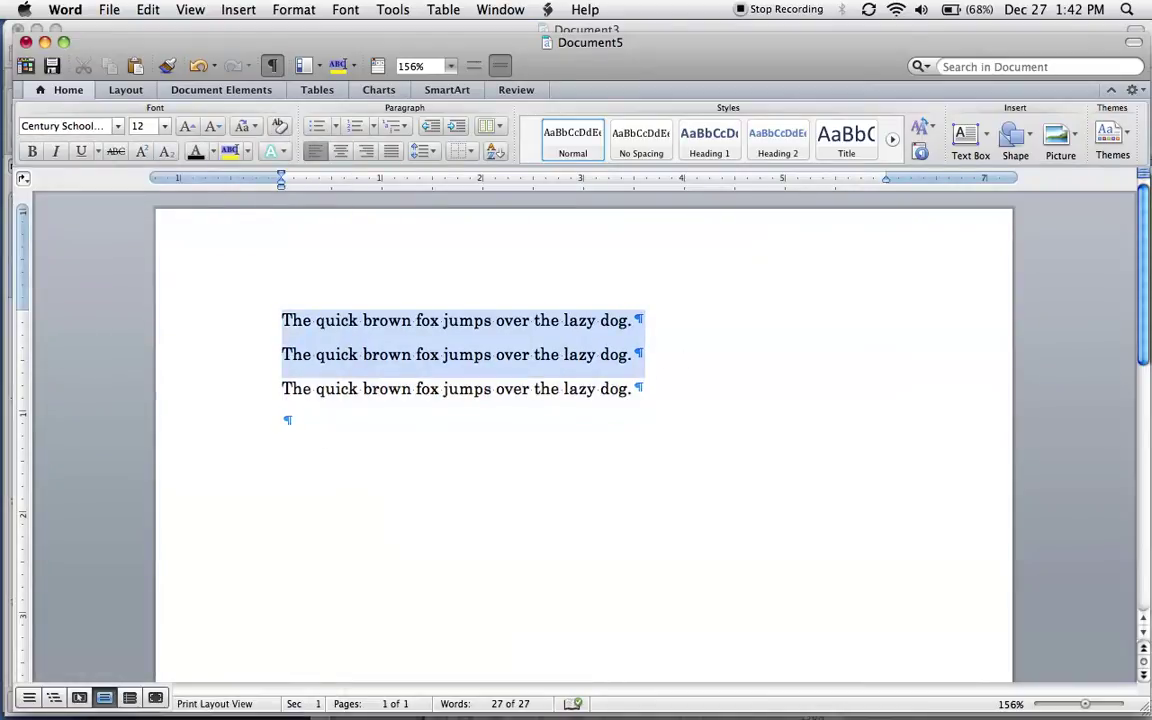
key("super+b")
left_click_drag(651, 383, 282, 389)
key("super+u")
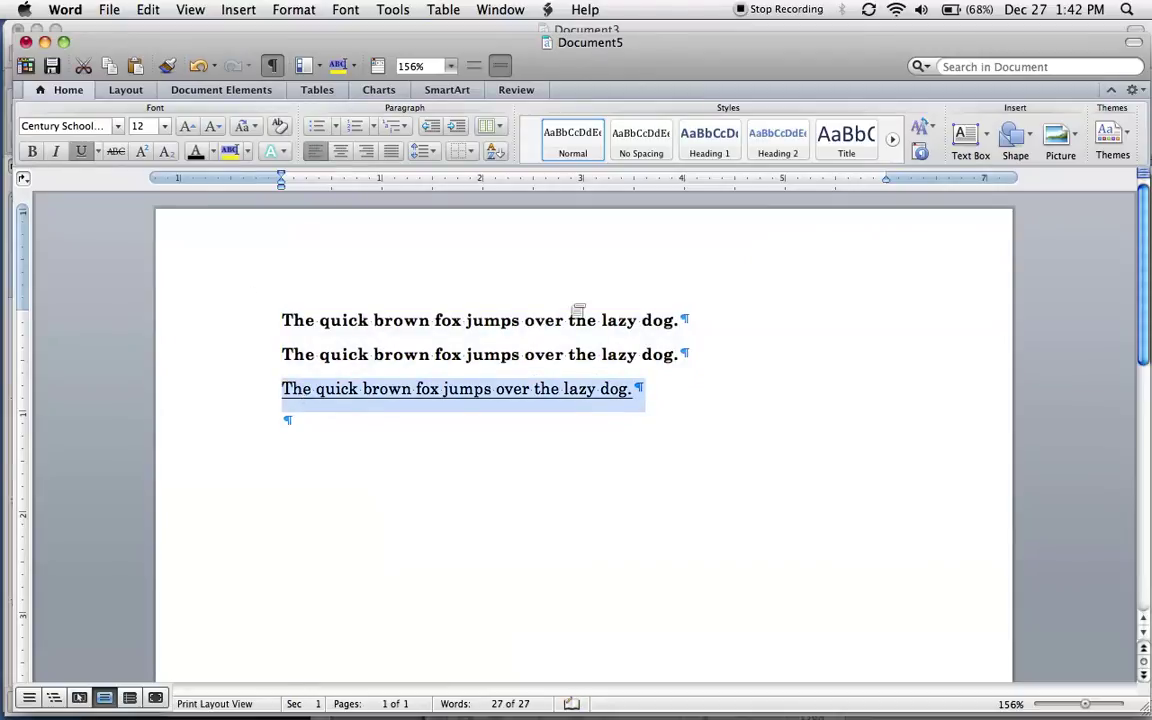
Apply the small caps font effect to the first paragraph
left_click_drag(680, 320, 280, 320)
right_click(320, 318)
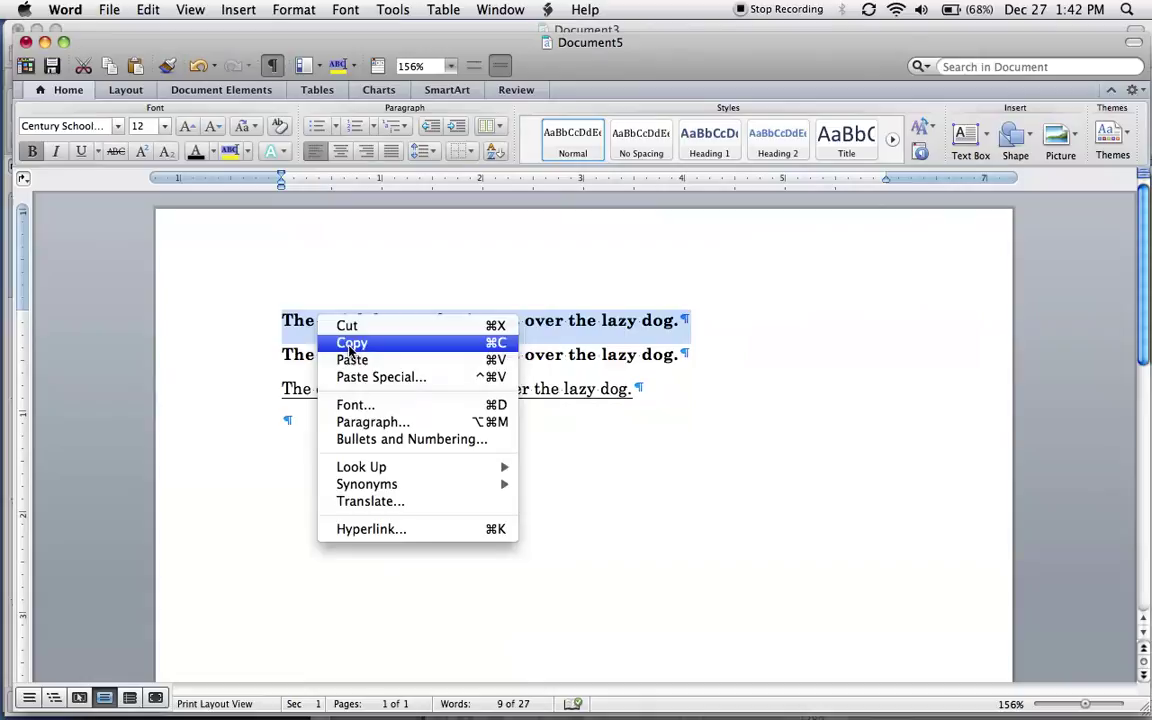
left_click(510, 402)
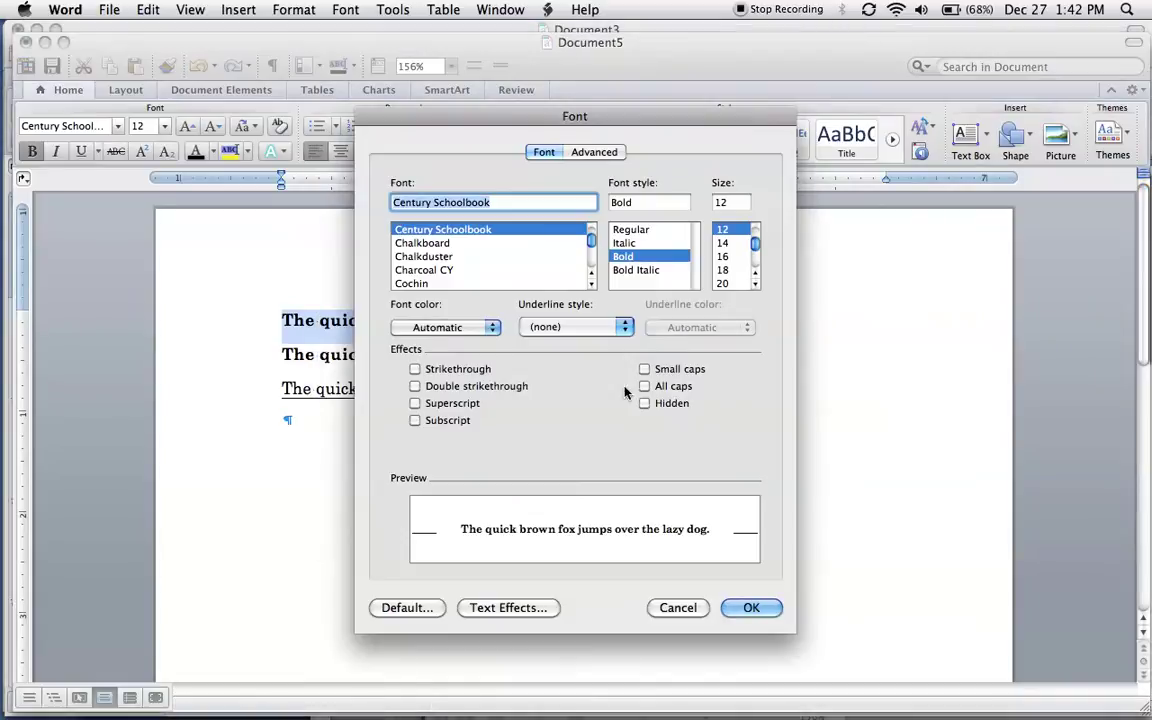
left_click(644, 369)
left_click(748, 608)
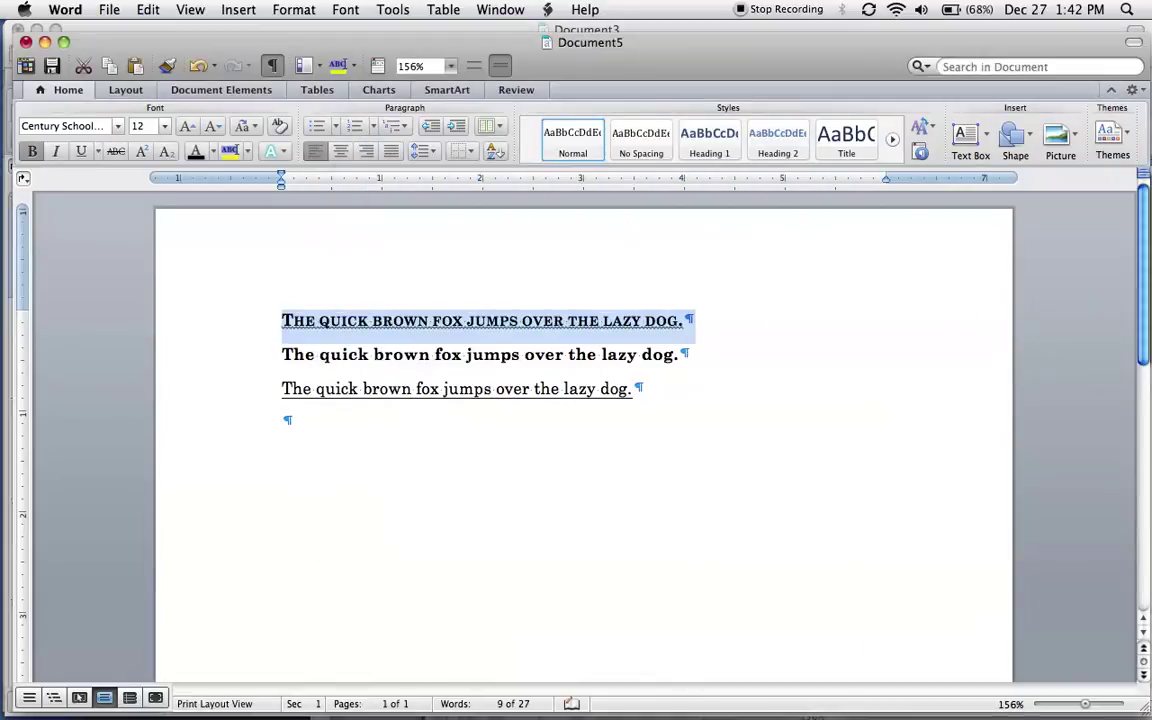
Update the Heading 1 style to match the small-caps first paragraph and Heading 2 to match the bold second paragraph
left_click(284, 420)
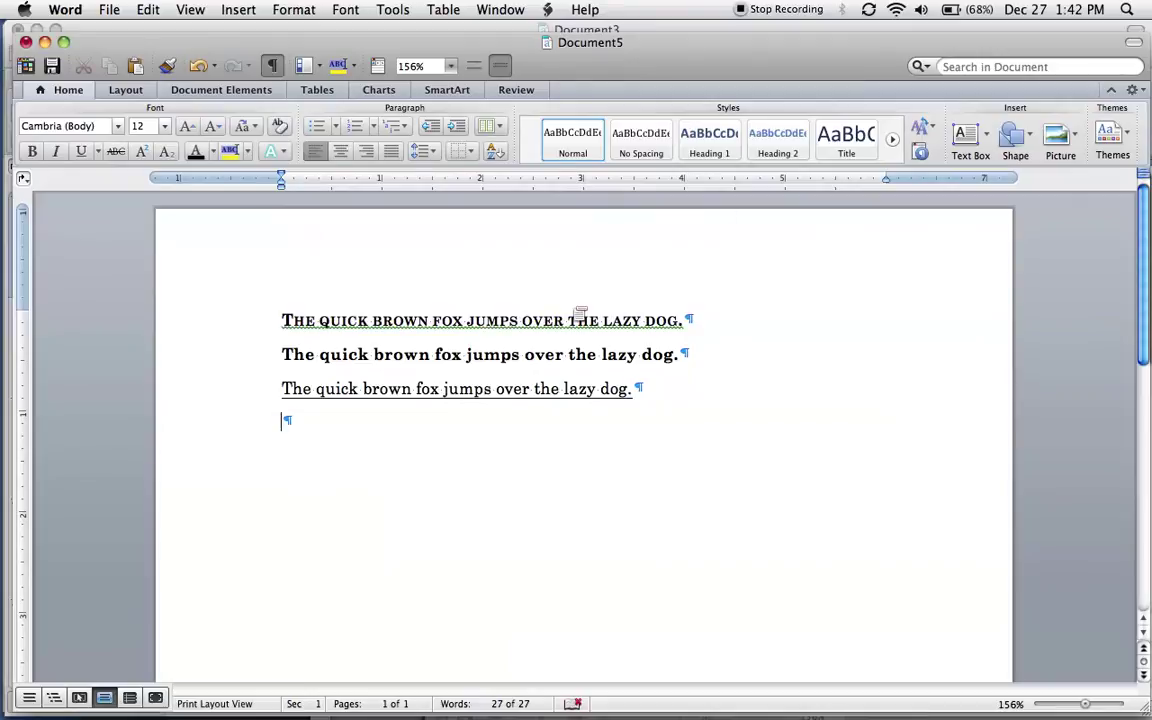
right_click(698, 138)
left_click(705, 142)
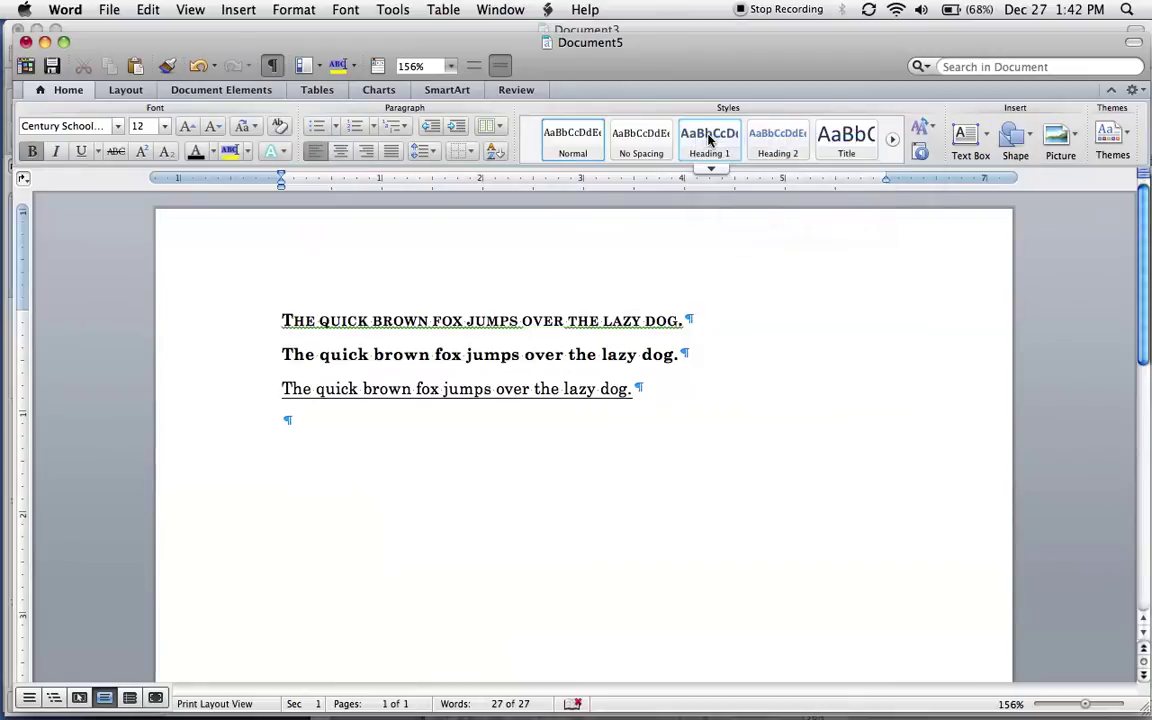
left_click(543, 320)
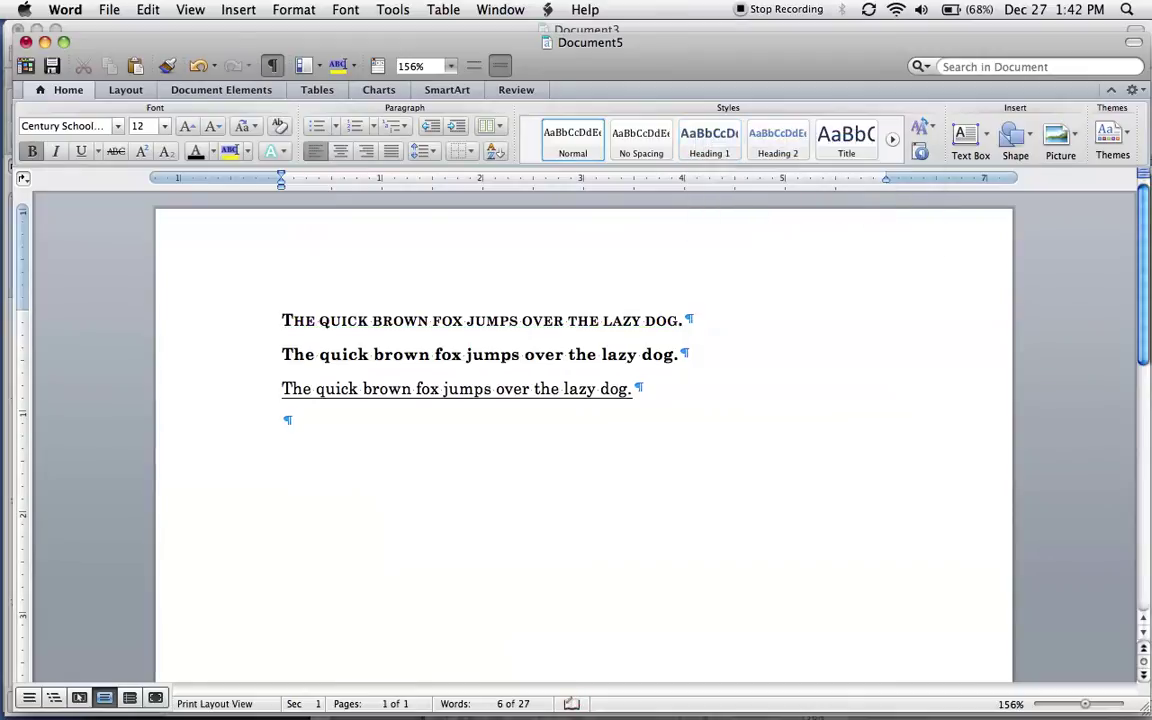
right_click(792, 158)
left_click(826, 163)
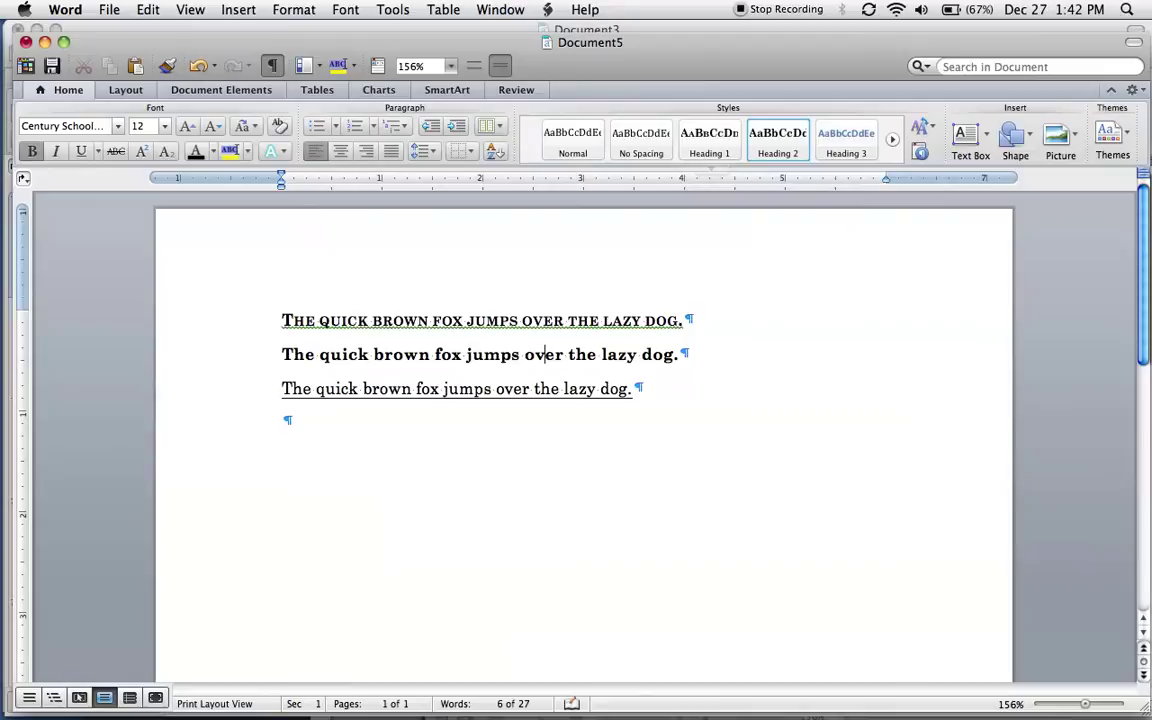
Update the Heading 3 style to match the underlined third paragraph
left_click(528, 389)
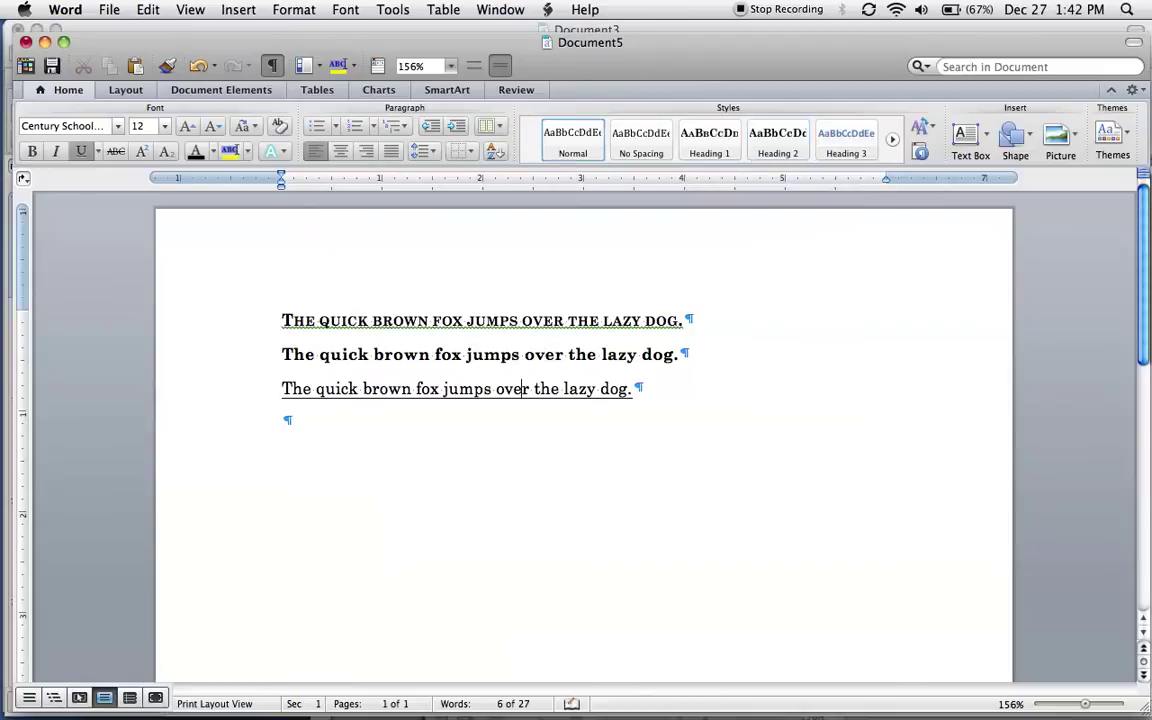
right_click(862, 152)
left_click(880, 149)
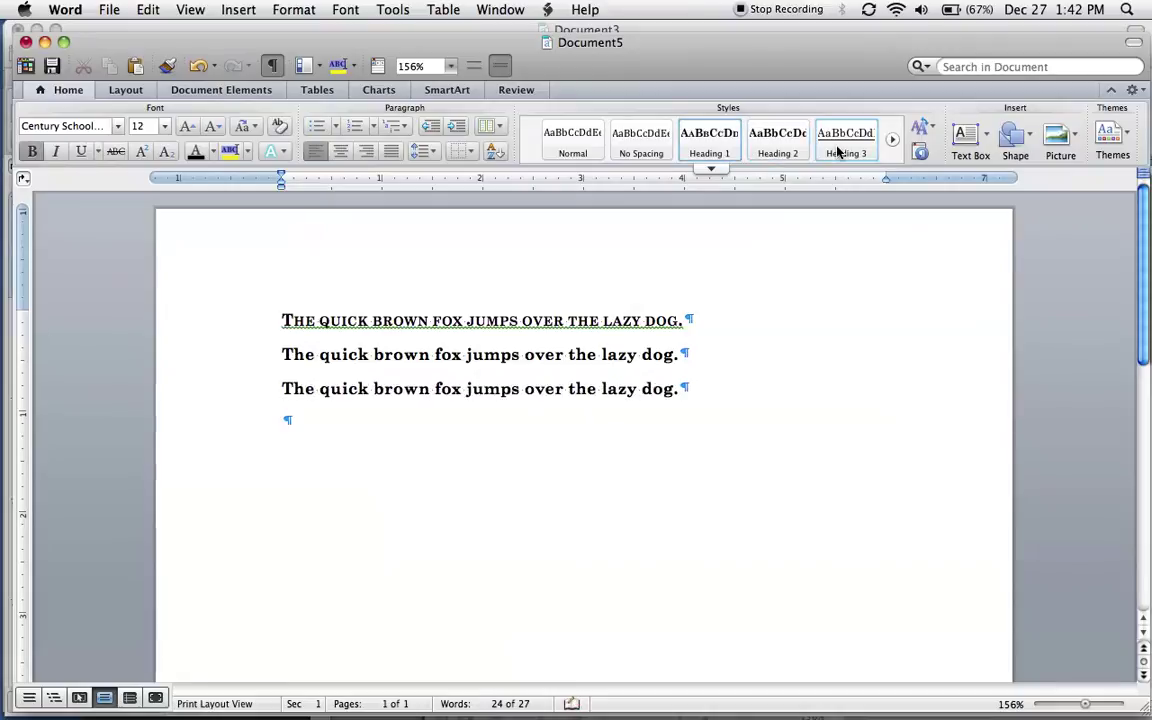
left_click(527, 388)
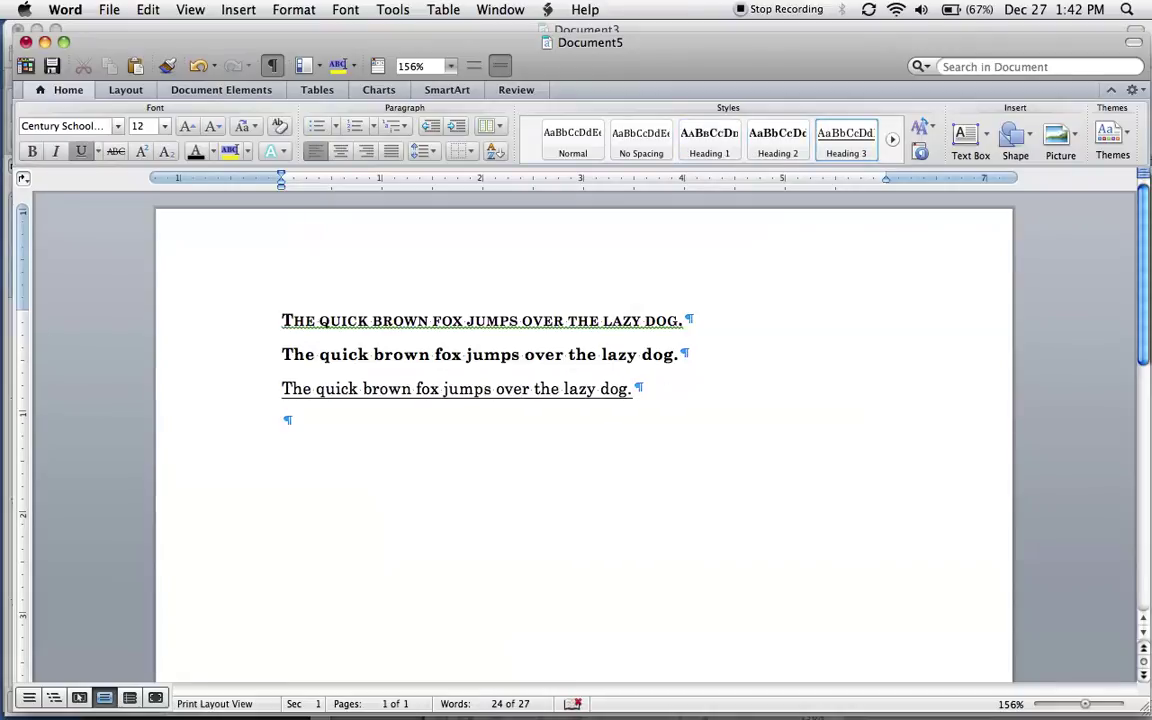
Start defining a new multilevel list style and name it liststyle
left_click(402, 127)
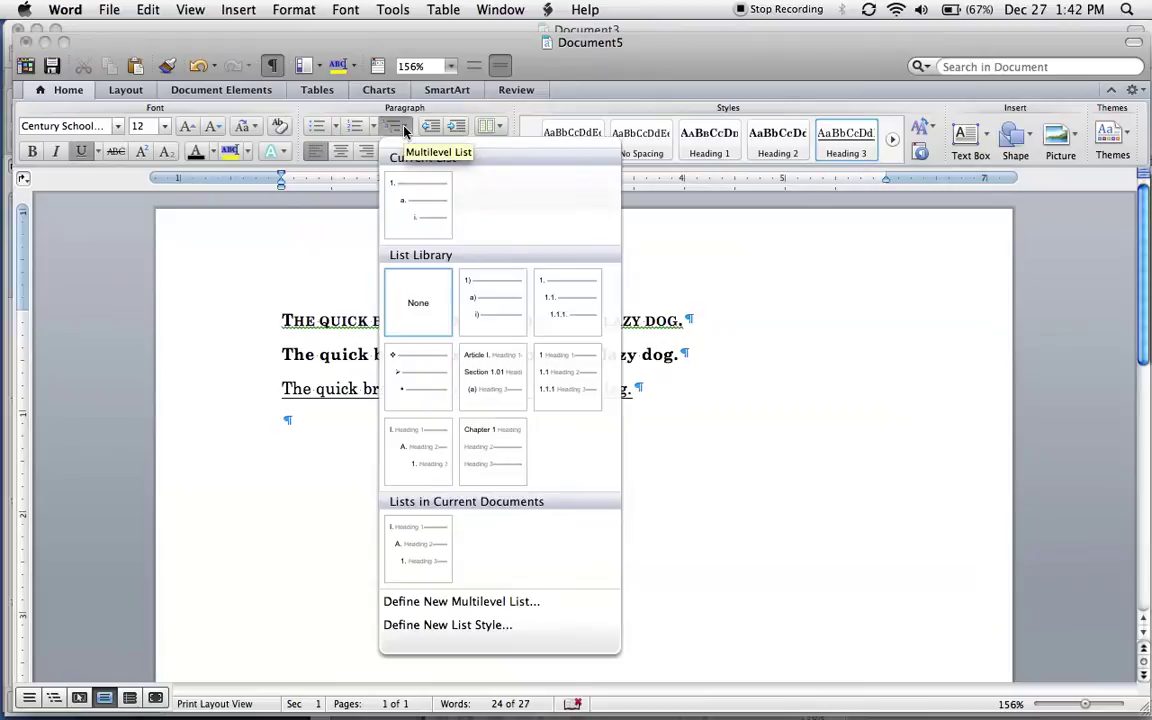
left_click(471, 626)
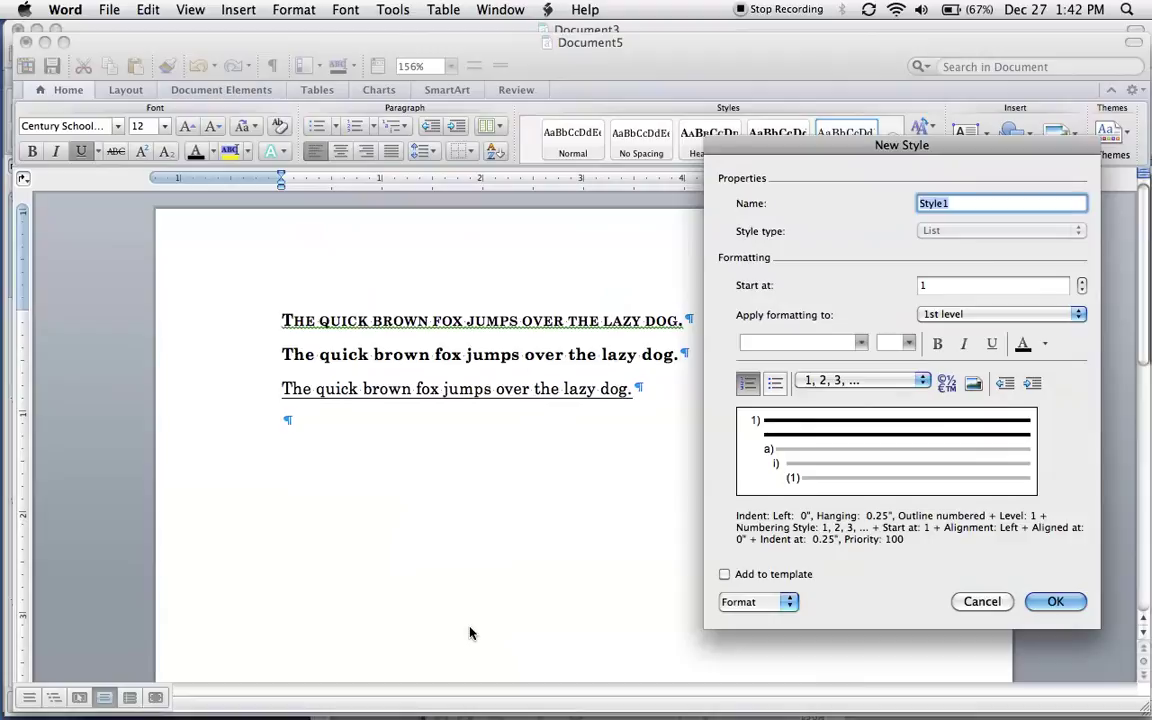
type("liststyle")
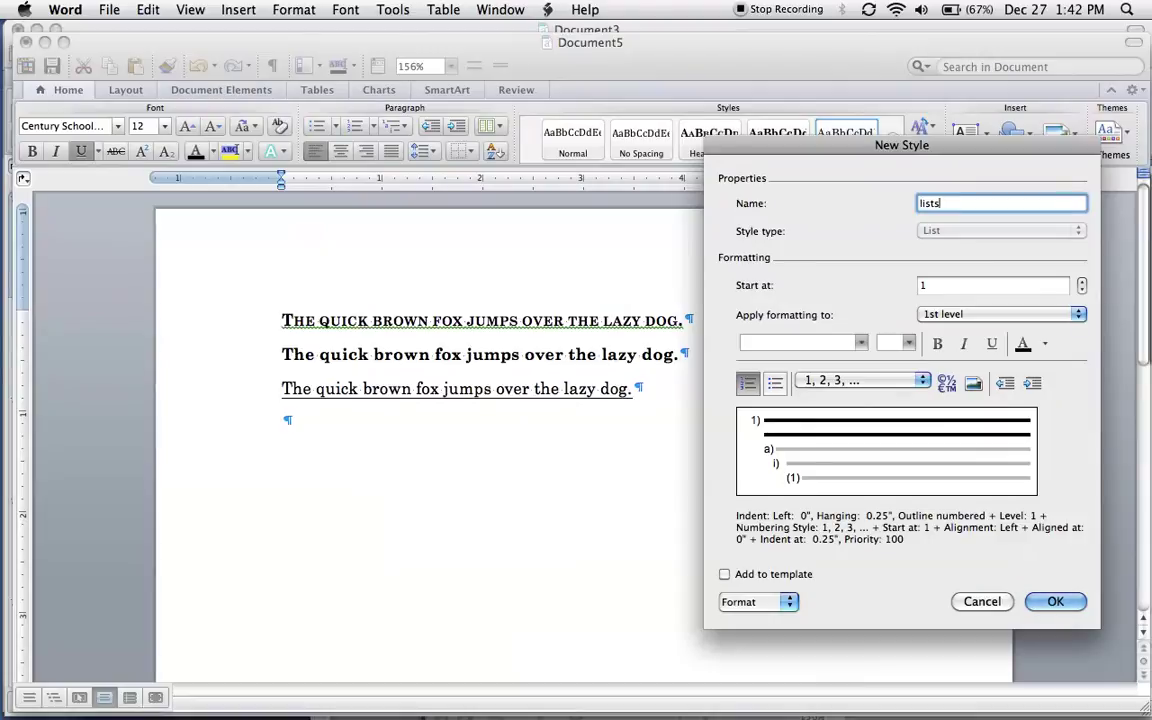
Open the list style's outline numbering settings with the advanced options, including the style link, shown
left_click(756, 601)
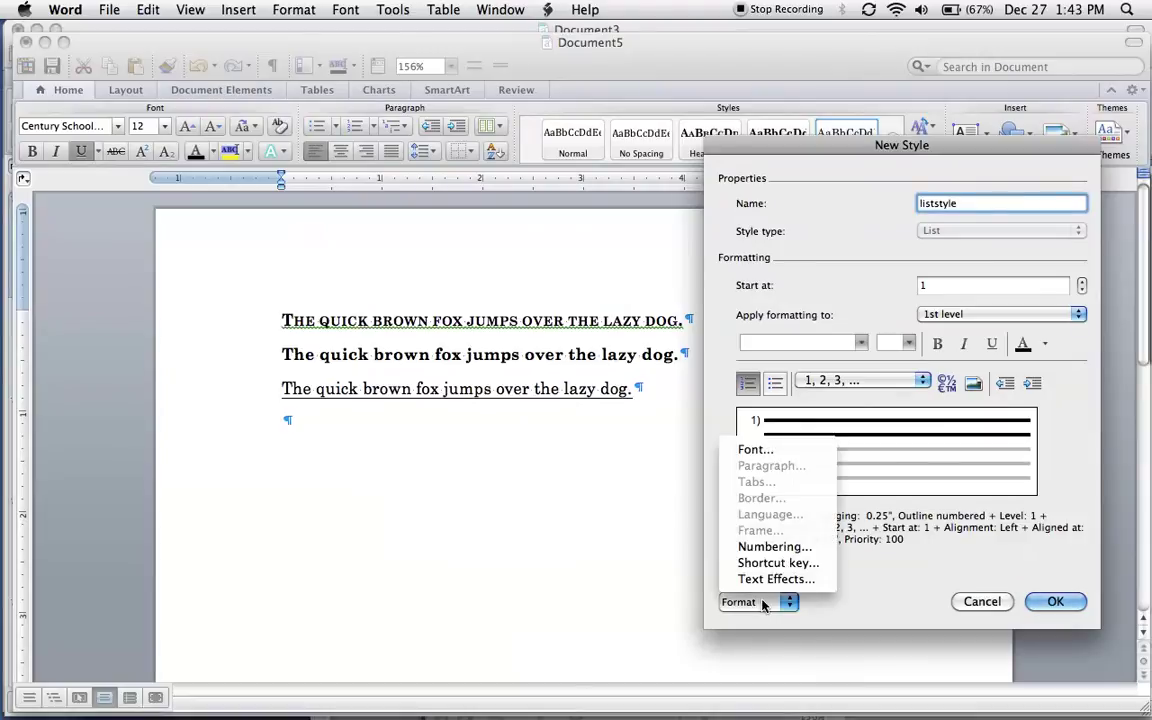
left_click(758, 547)
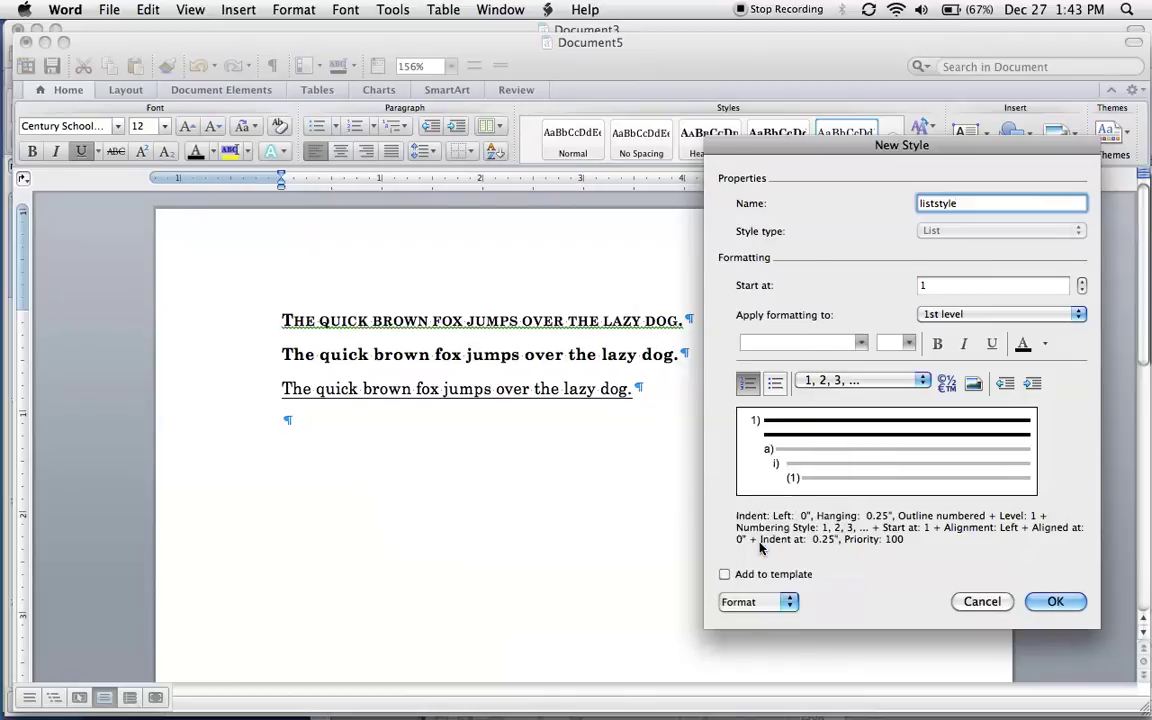
left_click(715, 469)
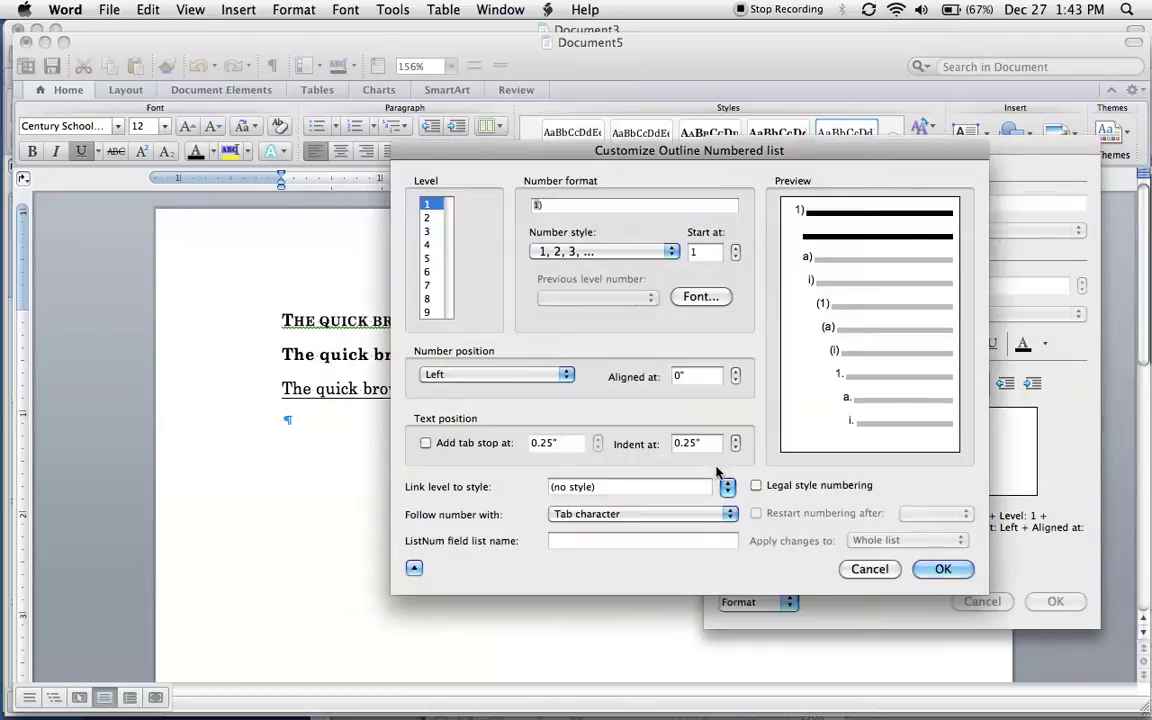
left_click(414, 569)
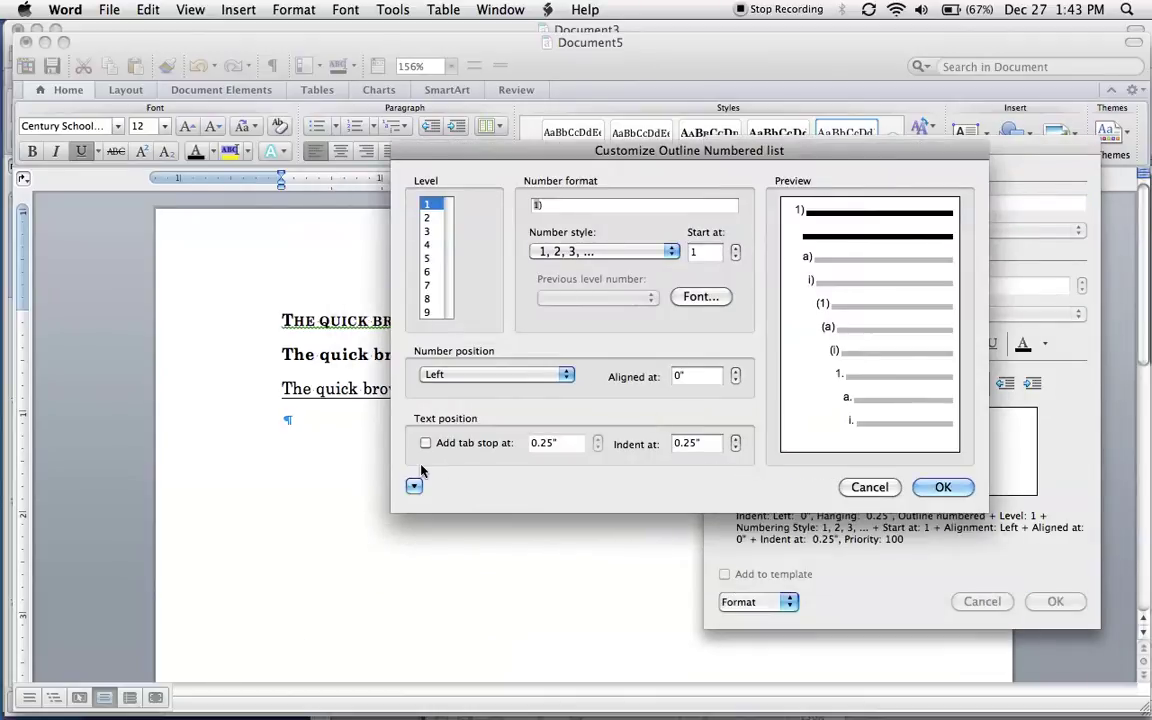
left_click(414, 485)
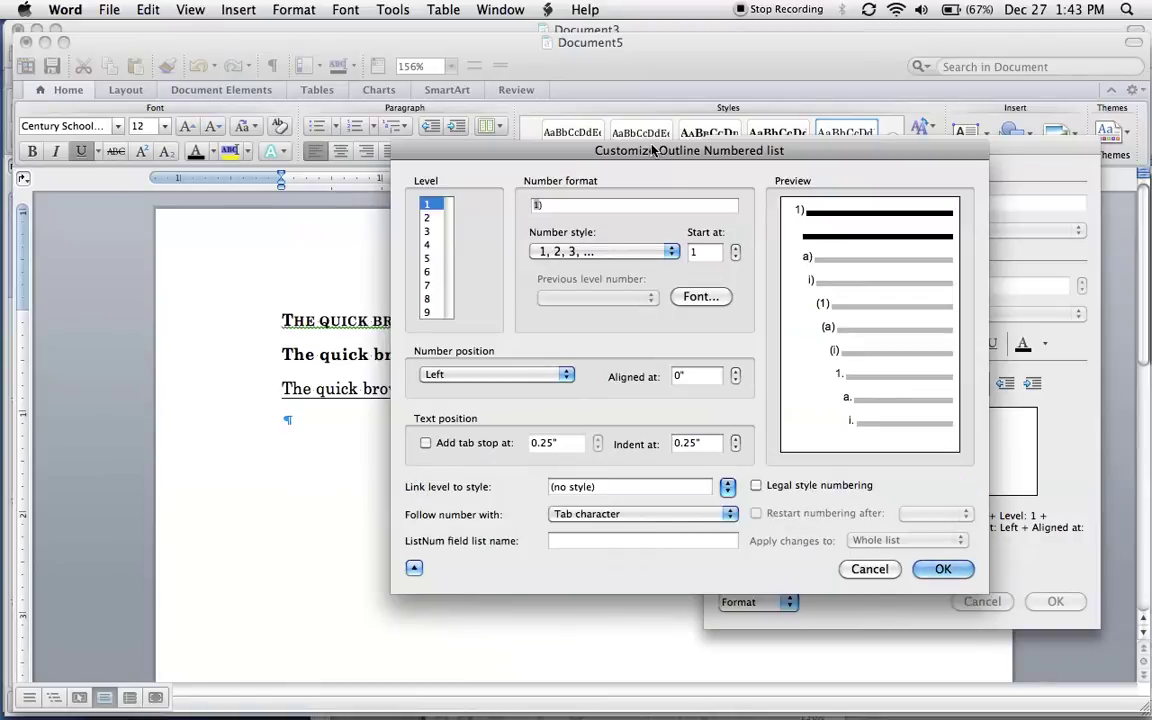
left_click_drag(655, 150, 548, 187)
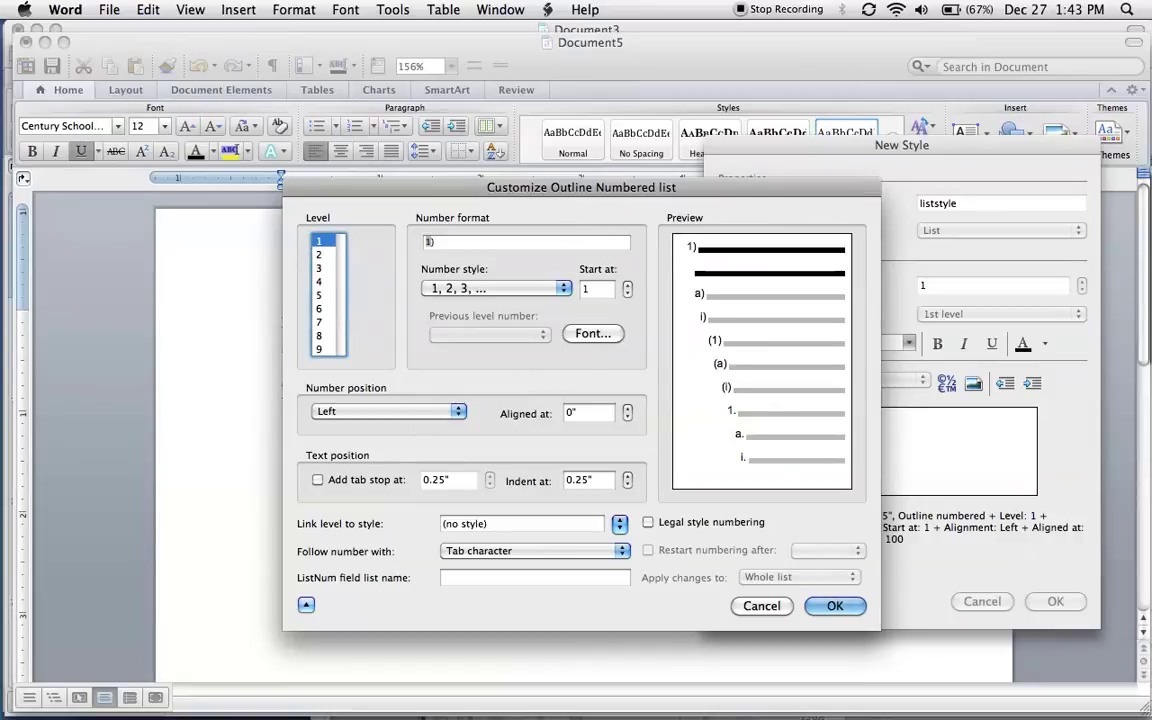
Link list levels 1, 2 and 3 to the Heading 1, Heading 2 and Heading 3 styles and save the list style
left_click(488, 523)
left_click(621, 523)
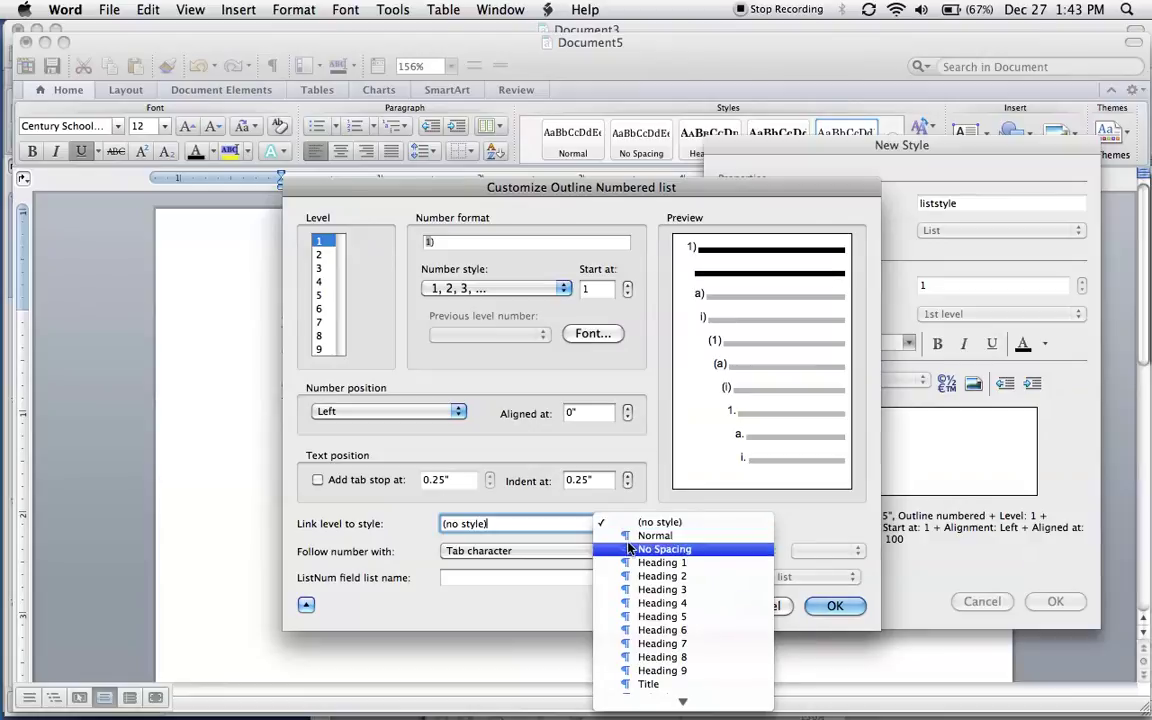
left_click(634, 563)
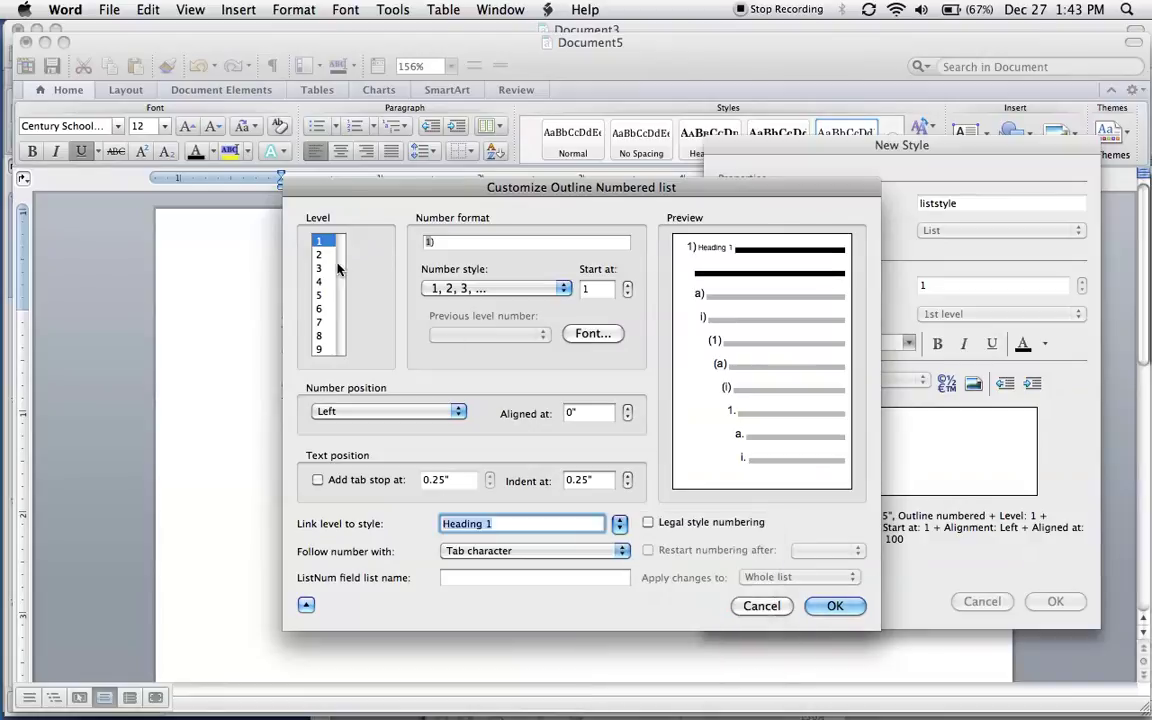
left_click(320, 255)
left_click(620, 523)
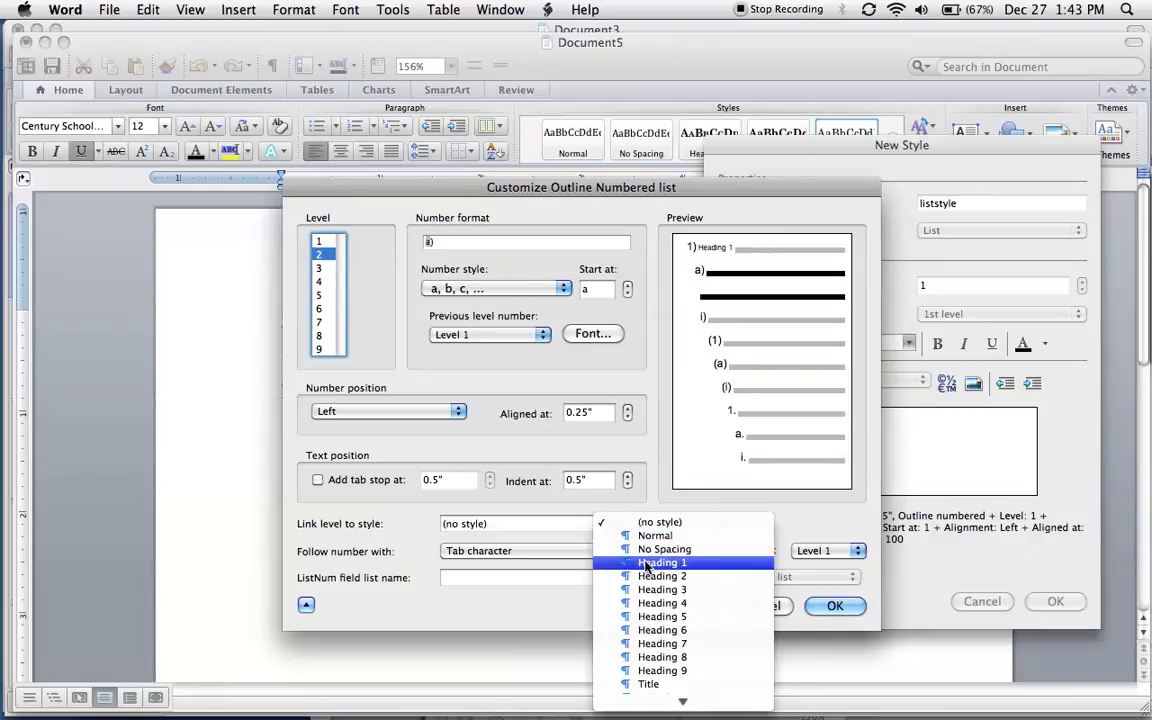
left_click(655, 576)
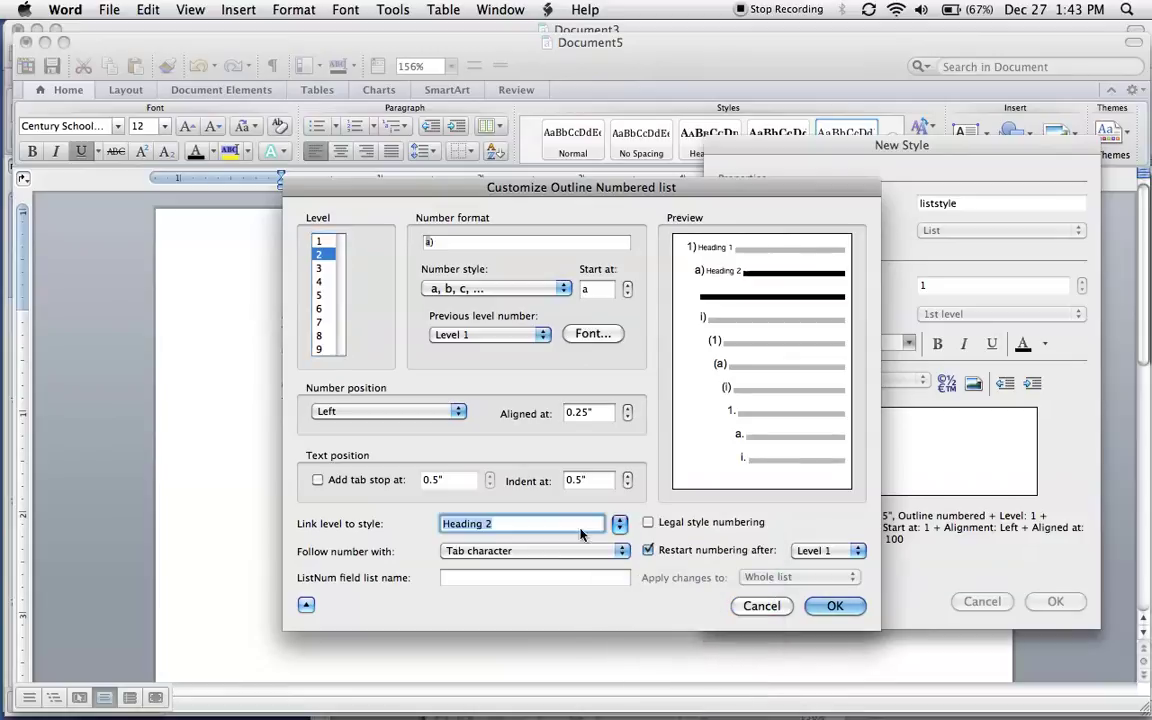
left_click(320, 268)
left_click(620, 523)
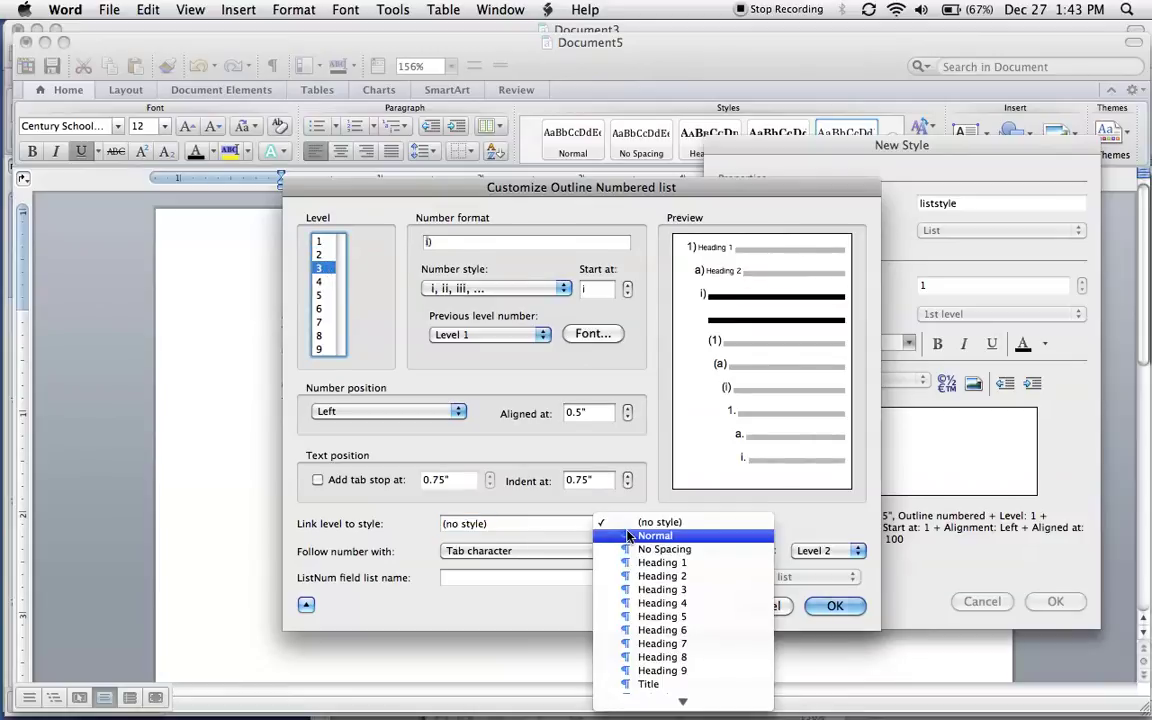
left_click(655, 588)
left_click(855, 612)
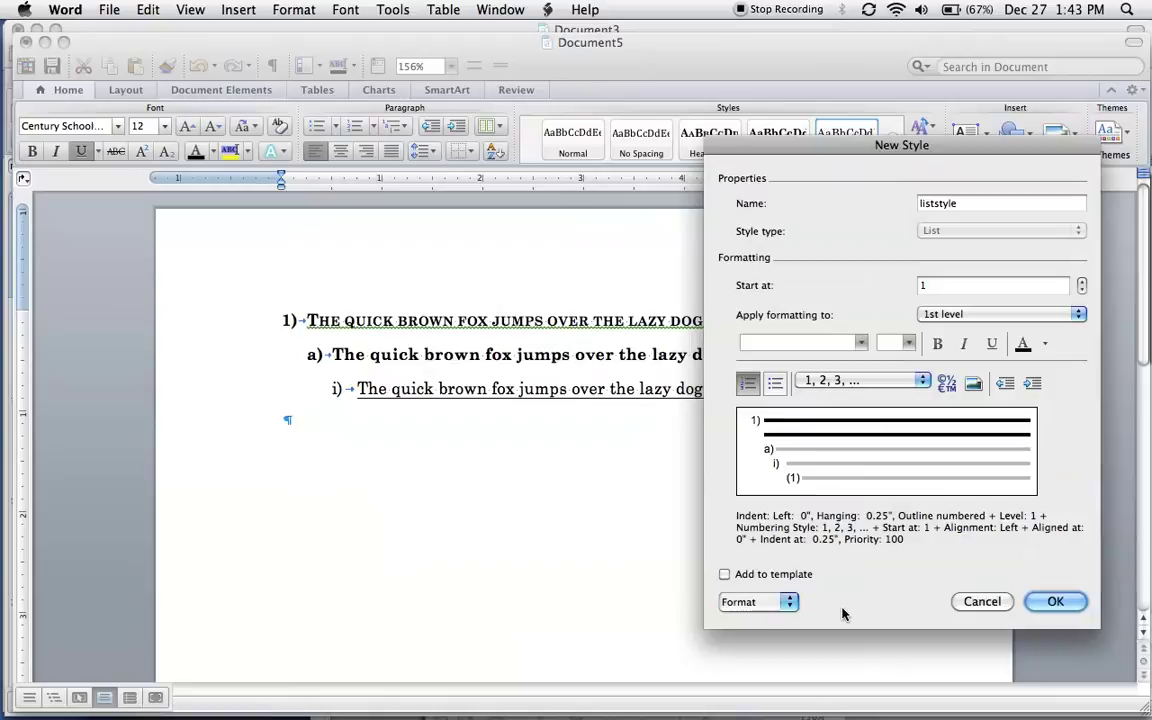
left_click(1055, 601)
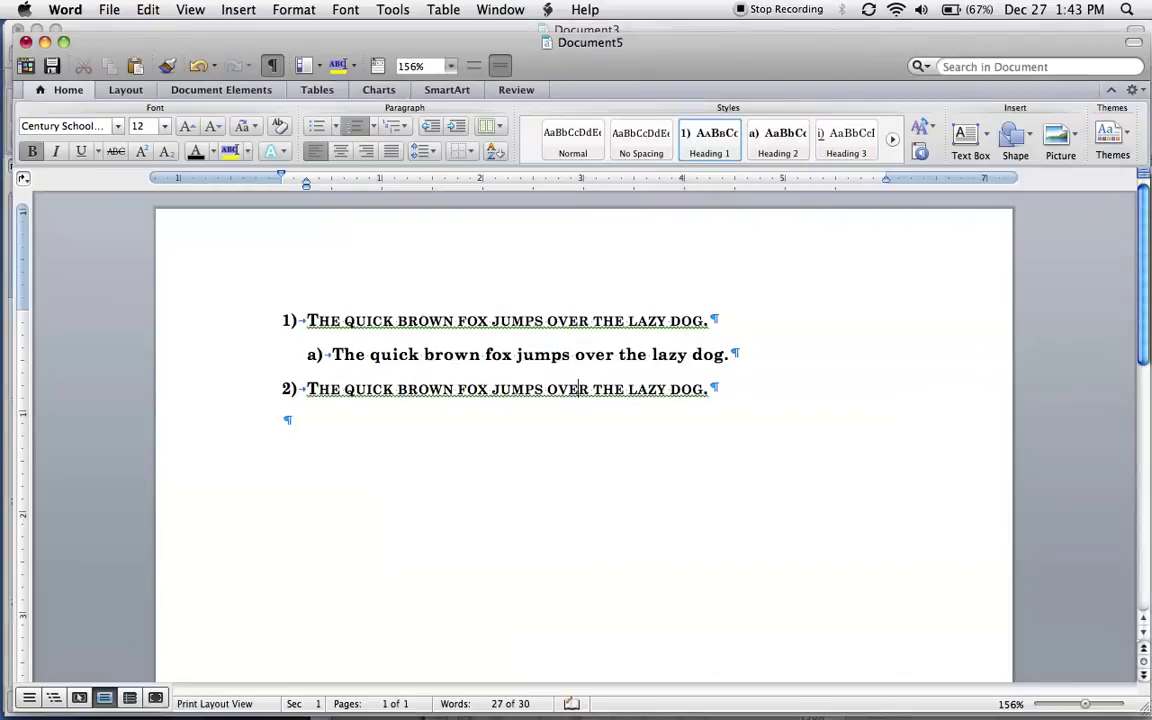
Demote the third paragraph from the first to the second outline level
key("ctrl+shift+Right")
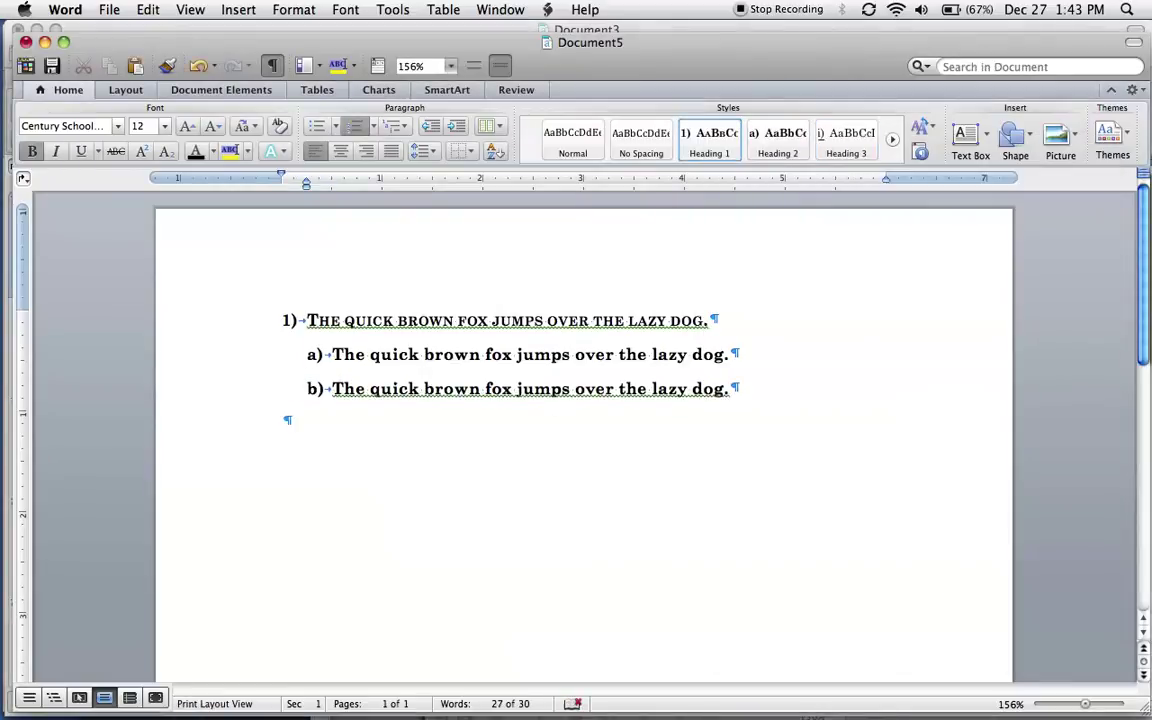
Demote the third paragraph to the third outline level and paste two copies of the three-paragraph outline below it
key("ctrl+shift+Right")
key("super+a")
key("super+c")
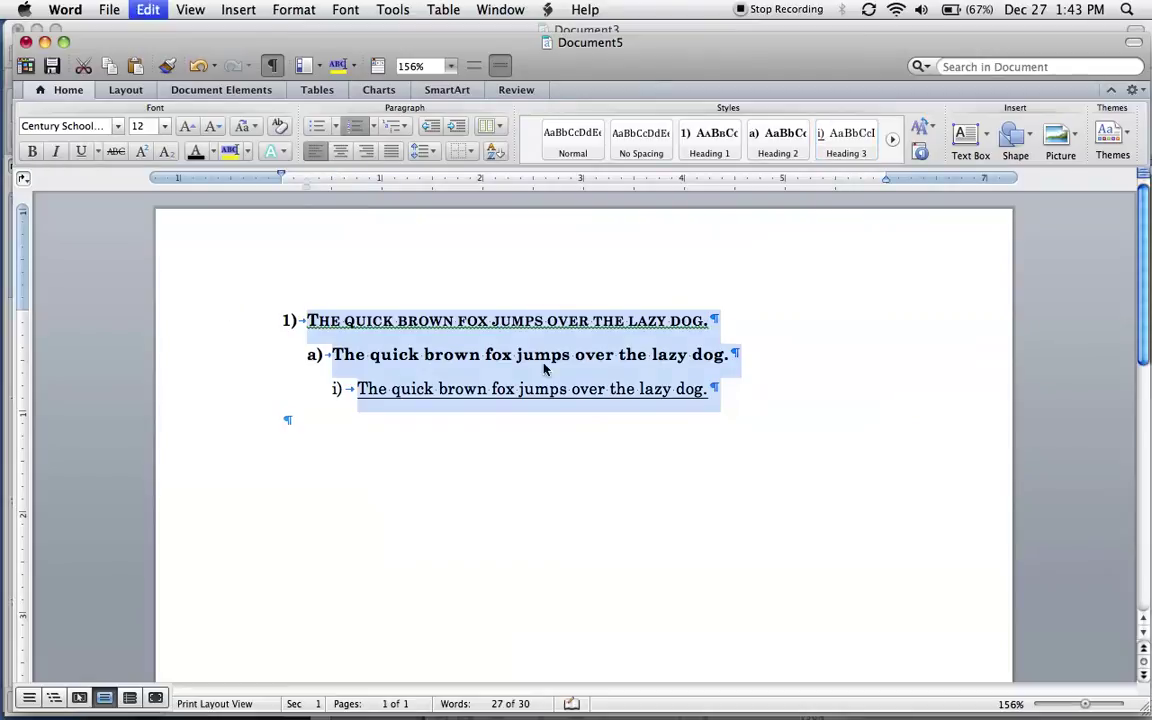
key("Right")
key("super+v")
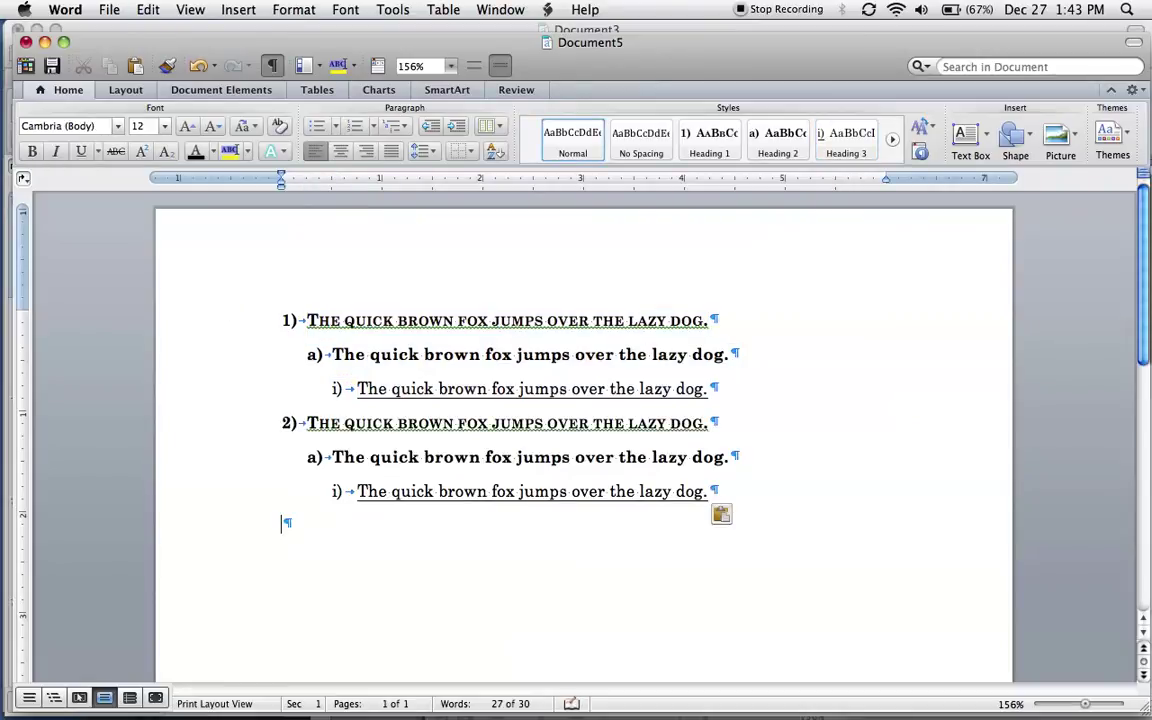
key("super+v")
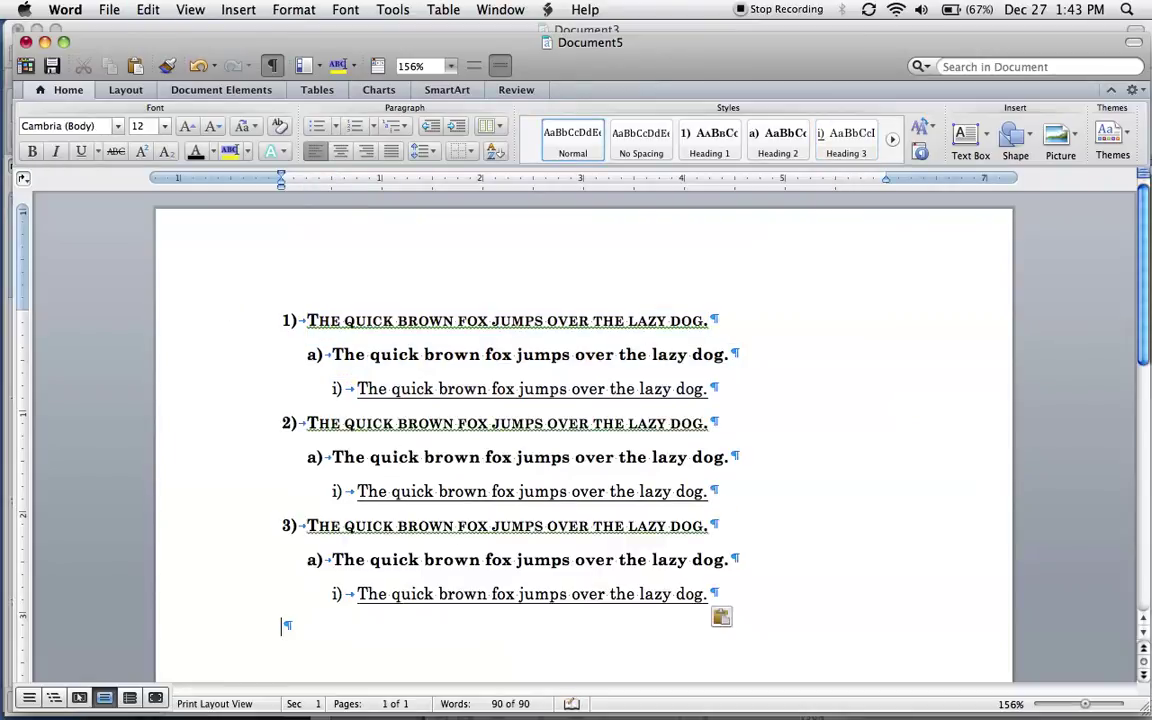
Try demoting the second main heading by one outline level and promote it back to the first level
left_click(306, 423)
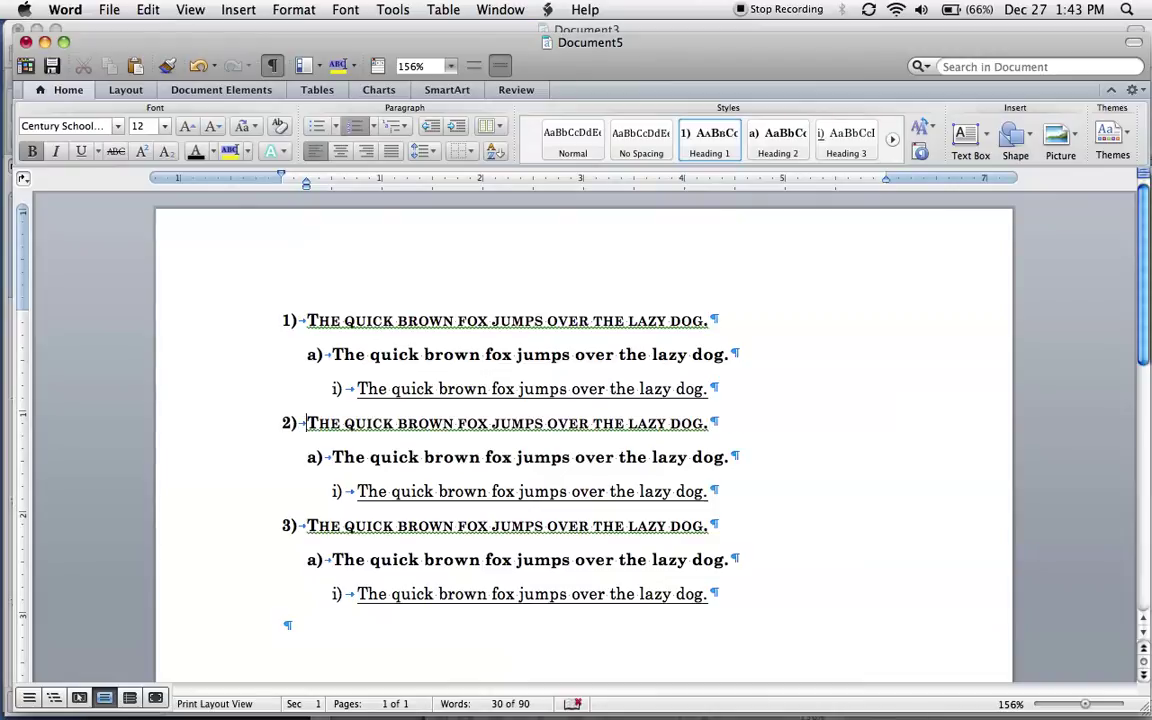
key("Tab")
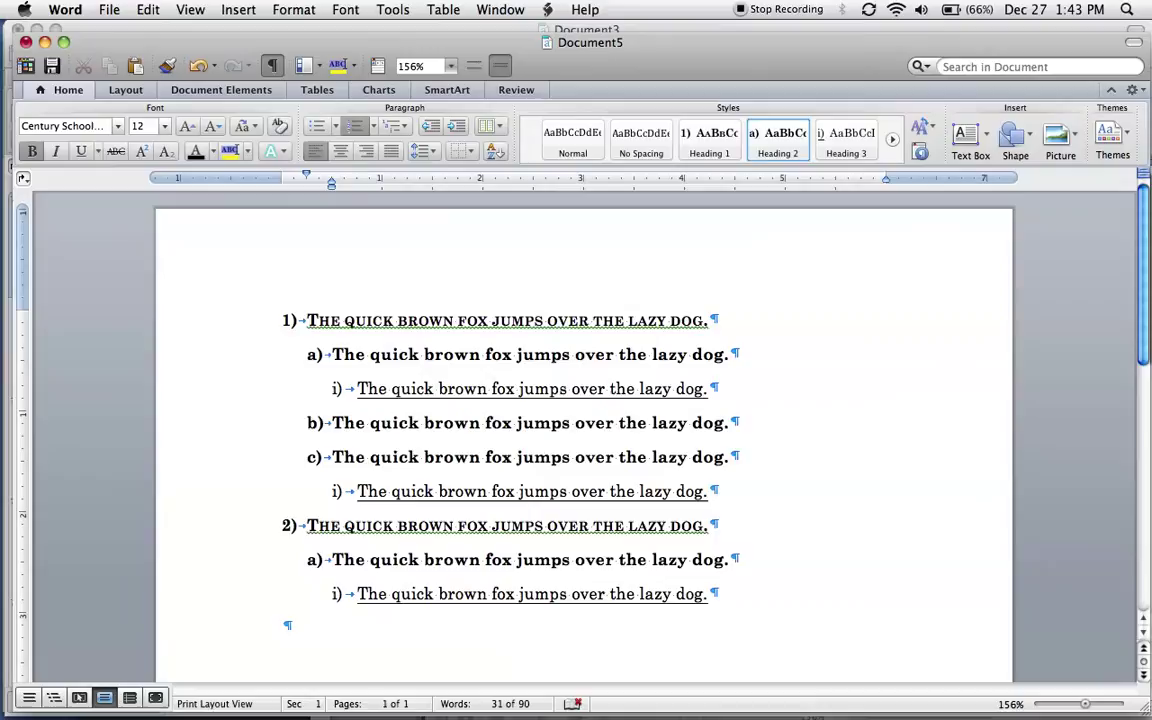
key("shift+Tab")
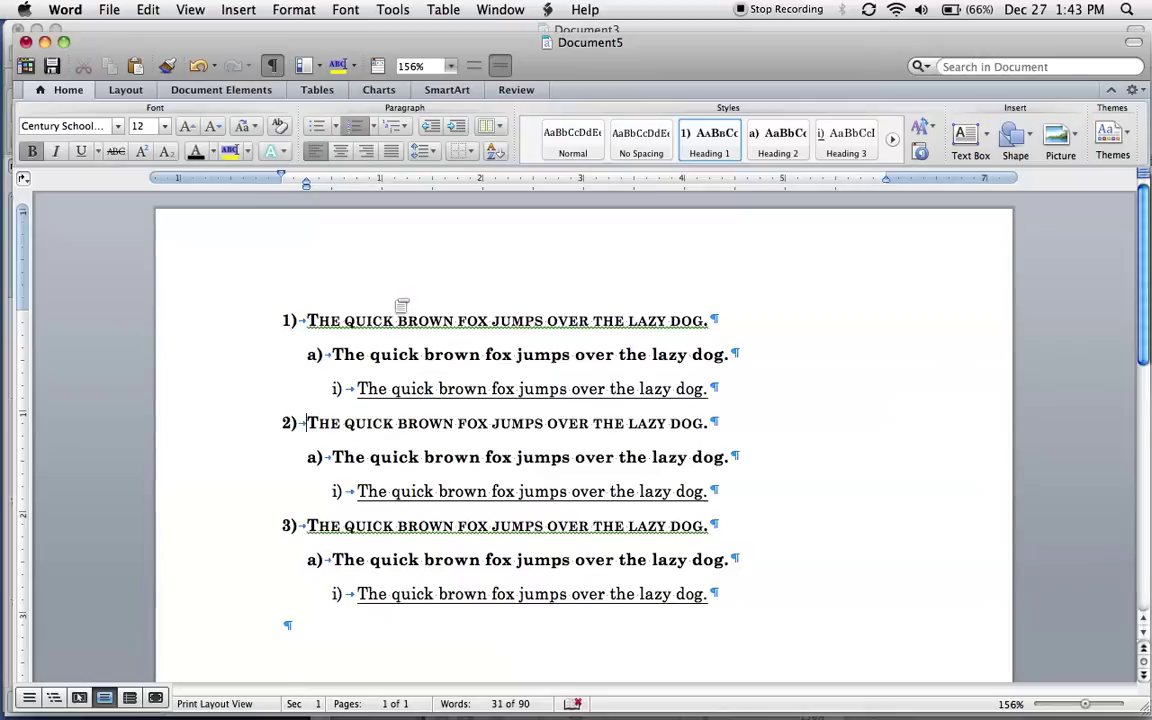
Start defining a new multilevel list and try to give level 1 the I, II, III number style followed by a period
left_click(393, 126)
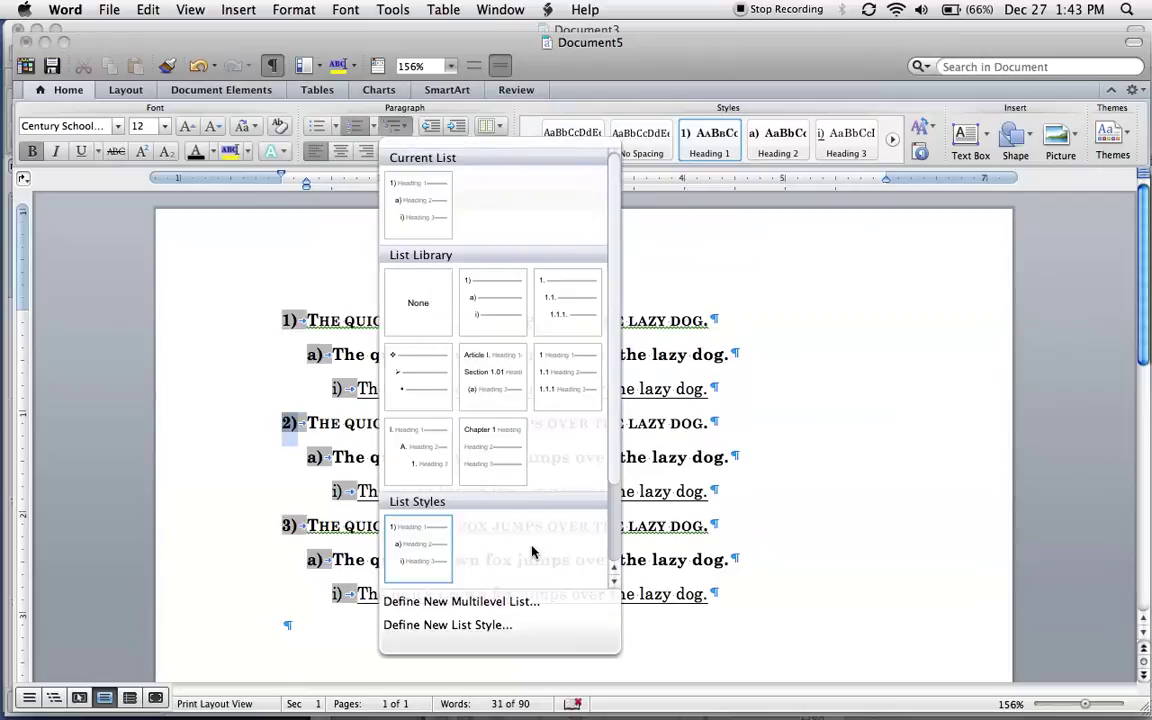
left_click(545, 604)
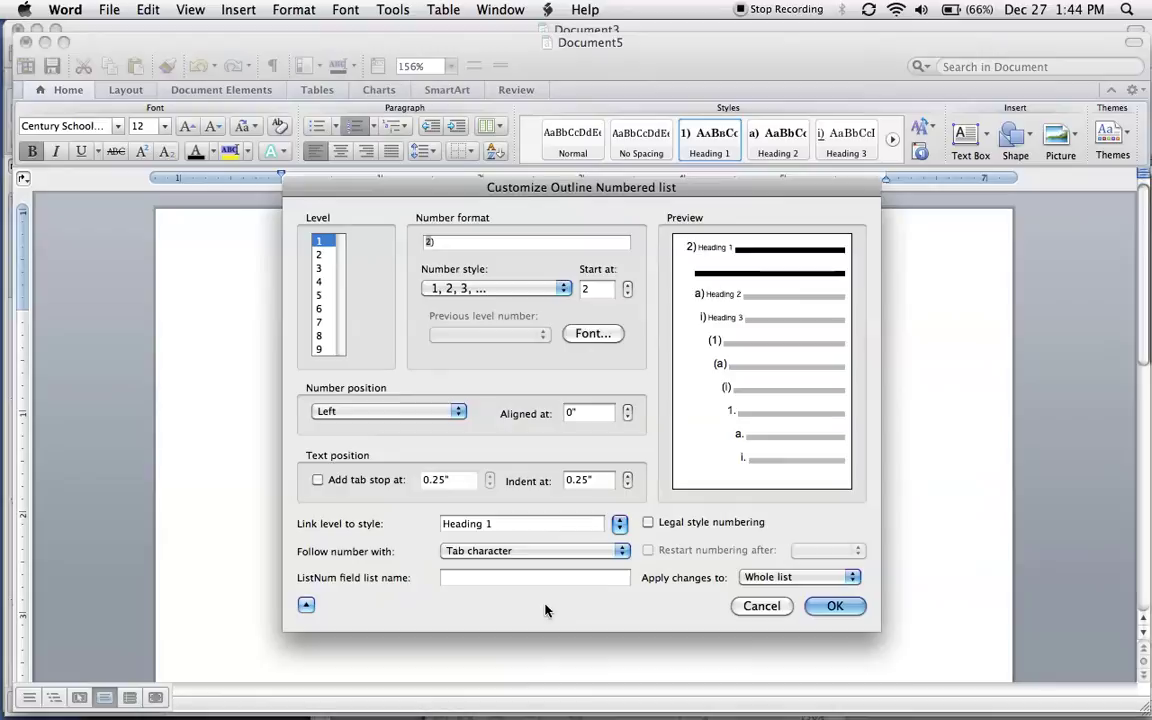
left_click(329, 255)
left_click(328, 243)
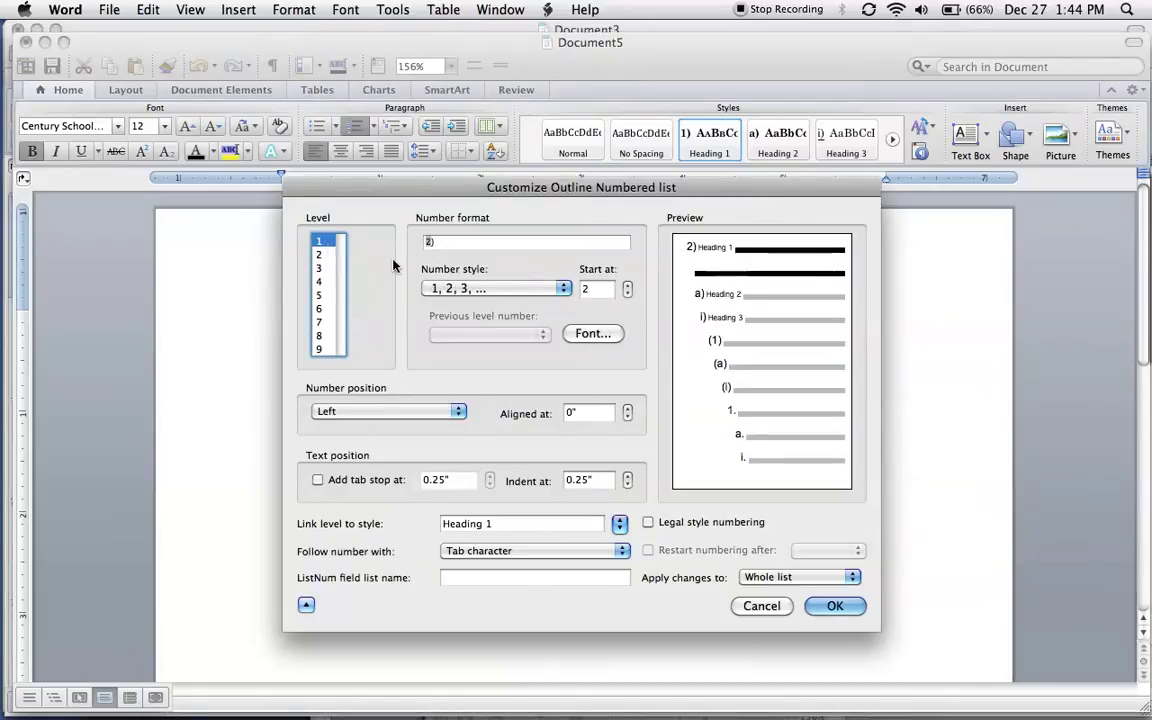
left_click(470, 288)
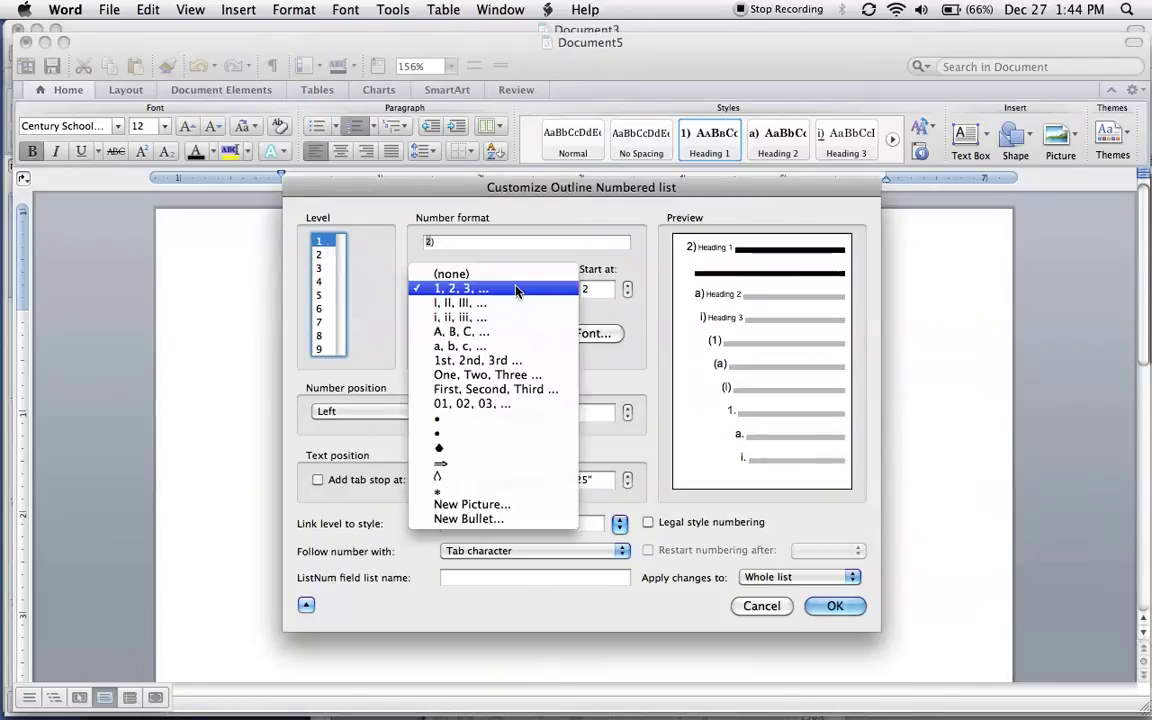
left_click(465, 302)
key("BackSpace")
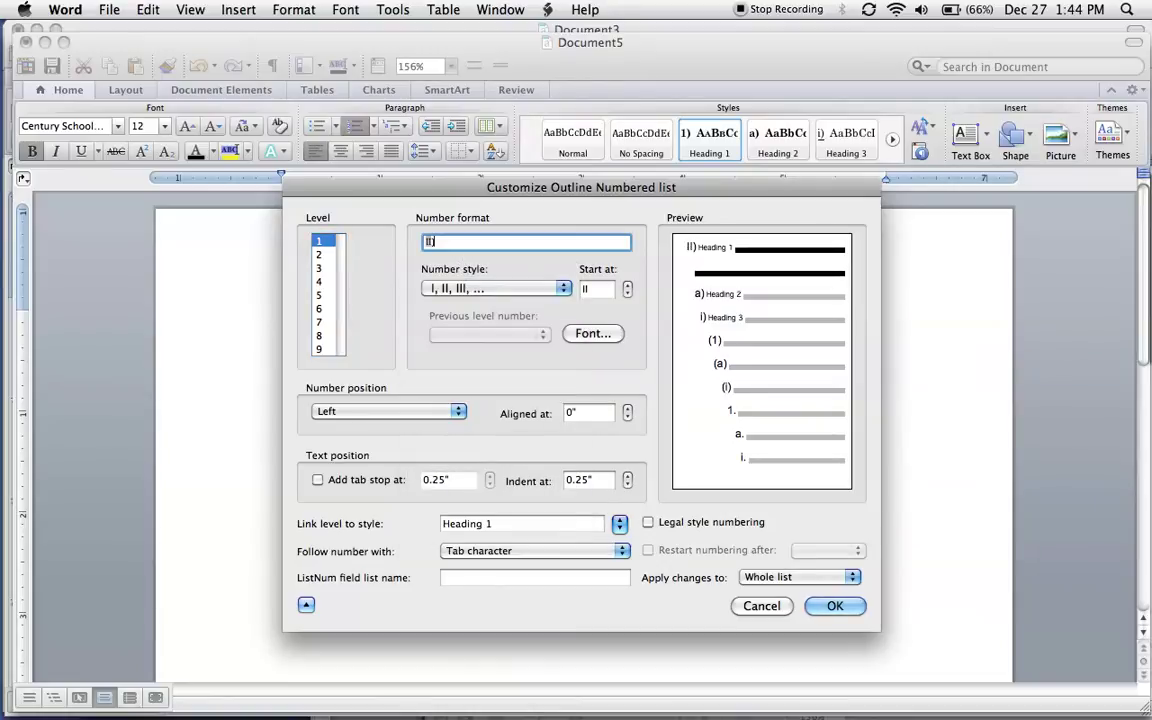
type(".")
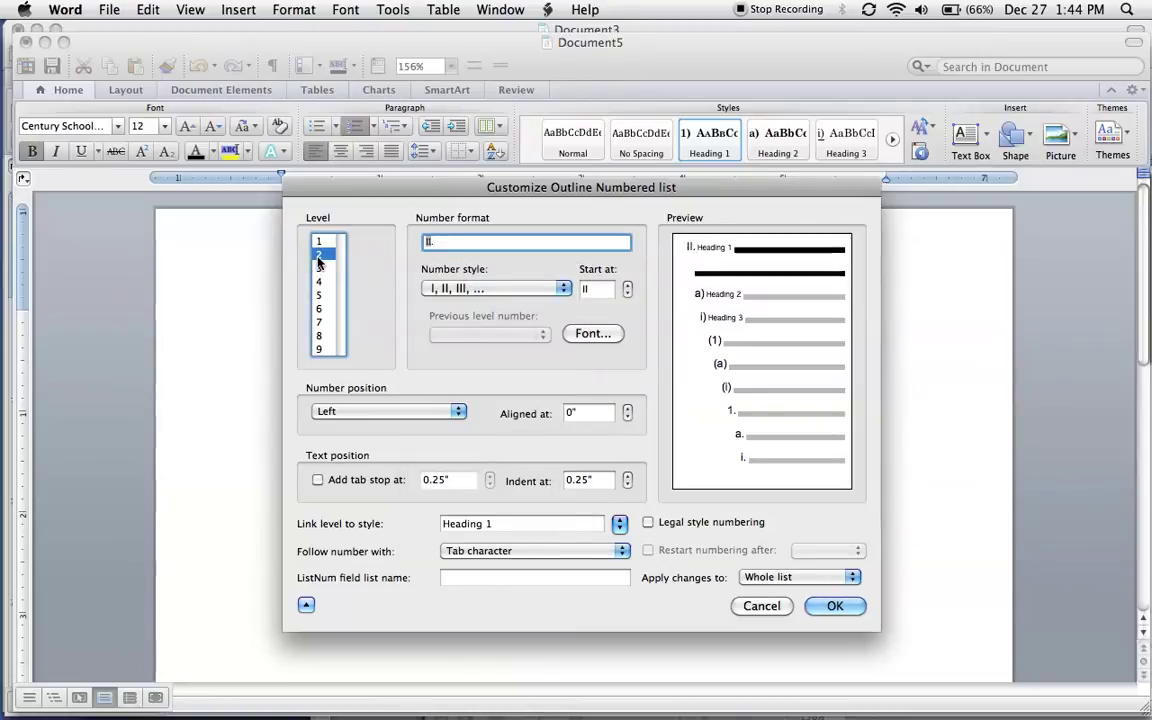
Try to give level 2 the A, B, C number style followed by a period
left_click(319, 254)
left_click(468, 289)
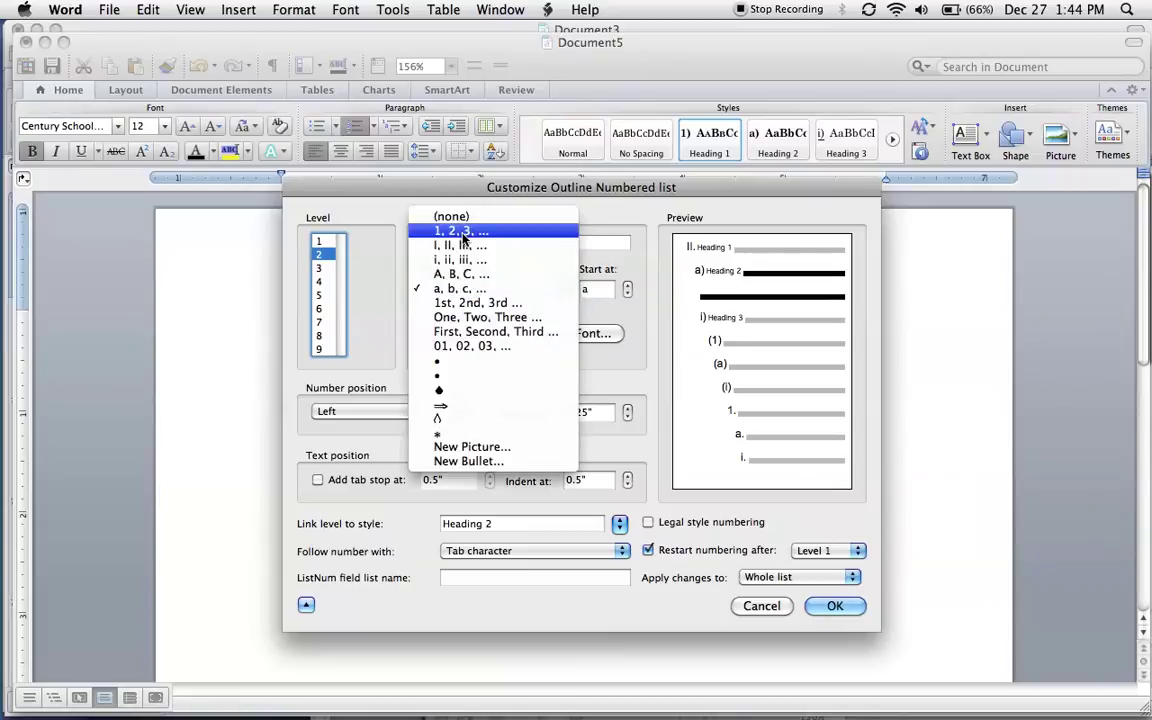
left_click(460, 273)
left_click(474, 245)
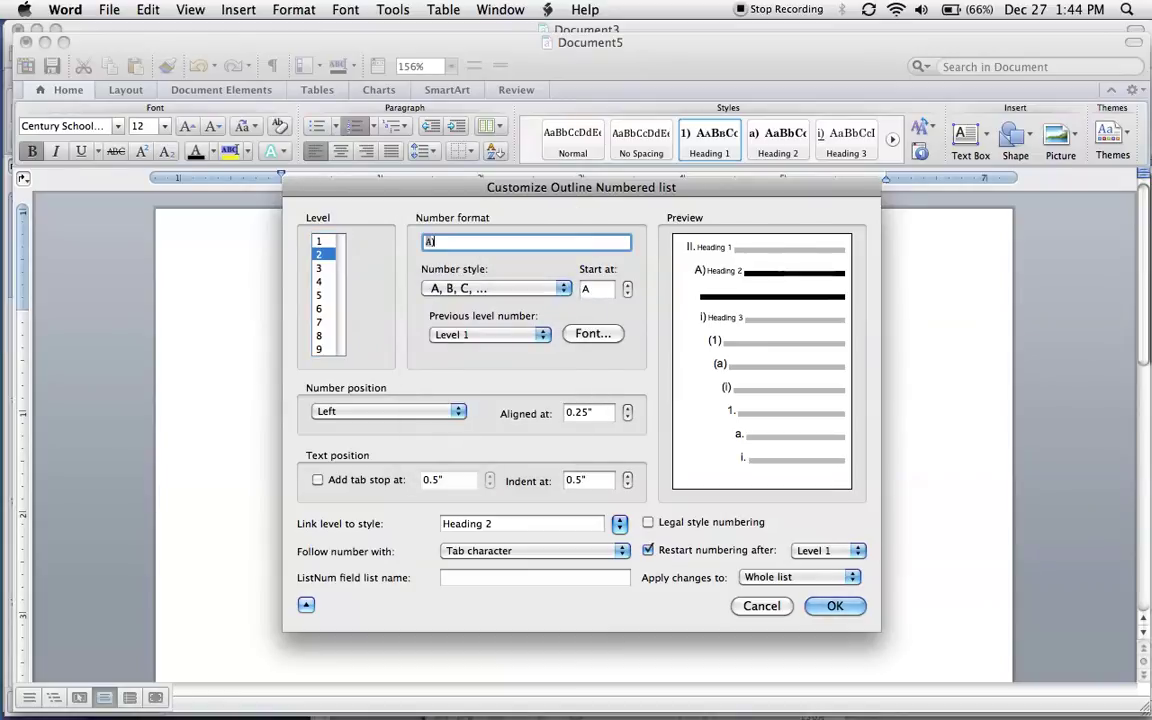
key("BackSpace")
type(".")
Try to give level 3 the 1, 2, 3 number style followed by a period and apply the list definition
left_click(328, 268)
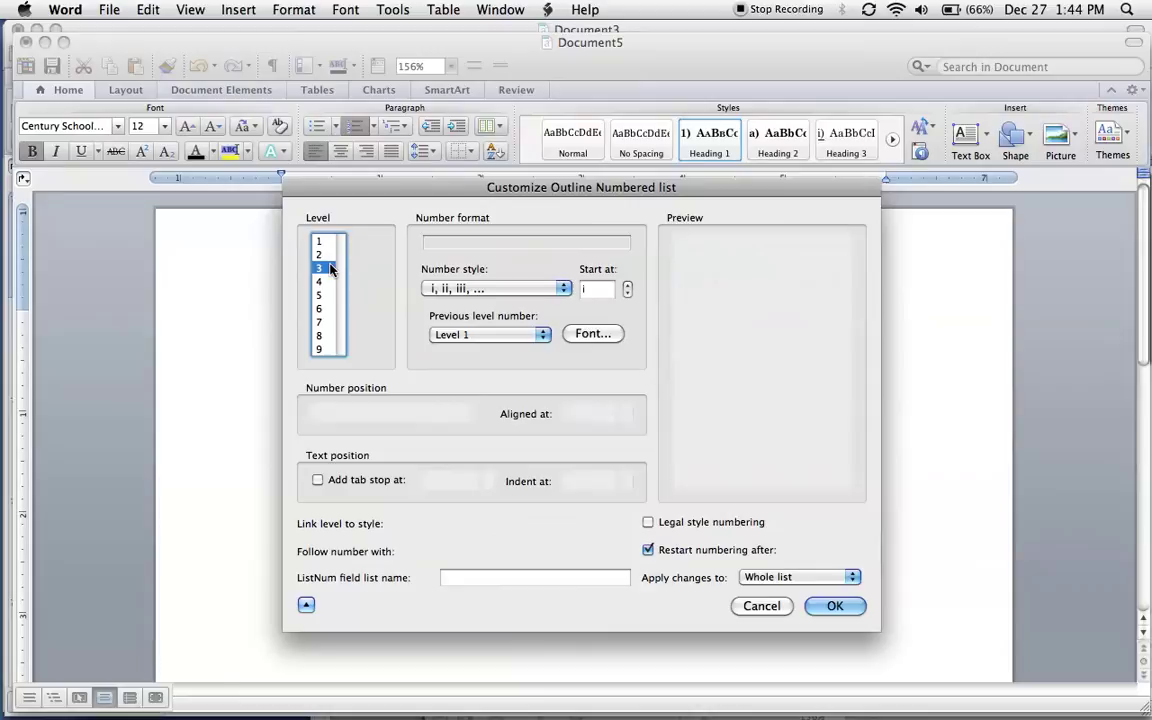
left_click(453, 288)
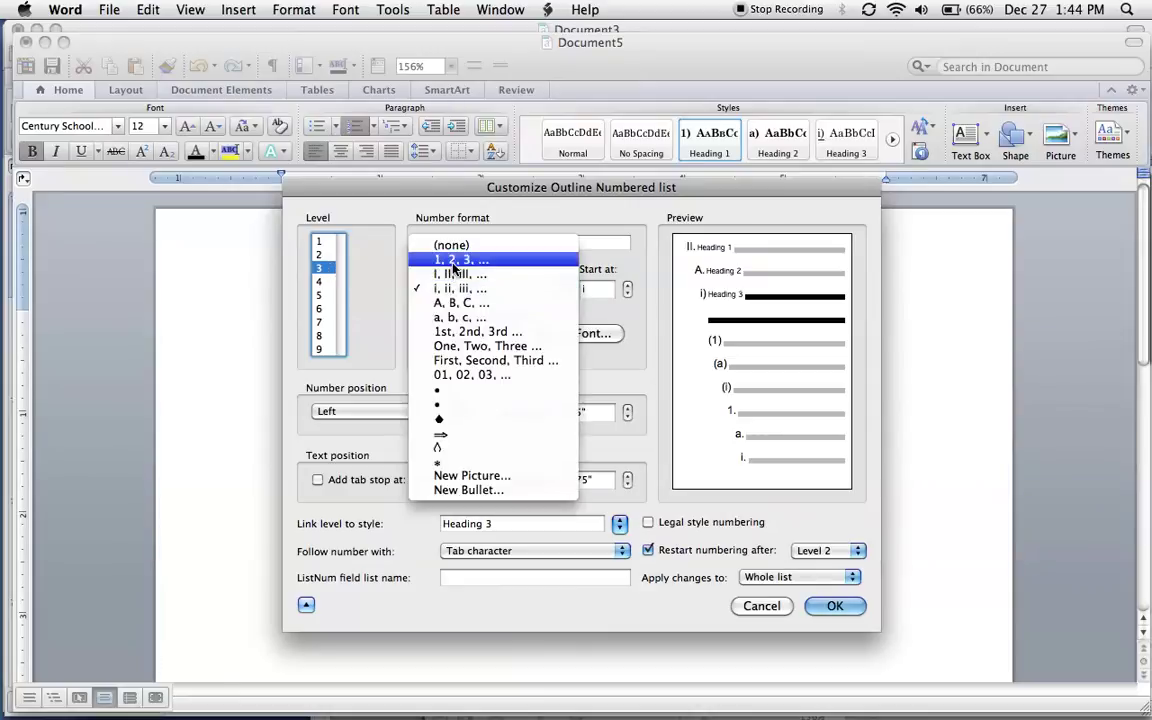
left_click(460, 259)
key("BackSpace")
type(".")
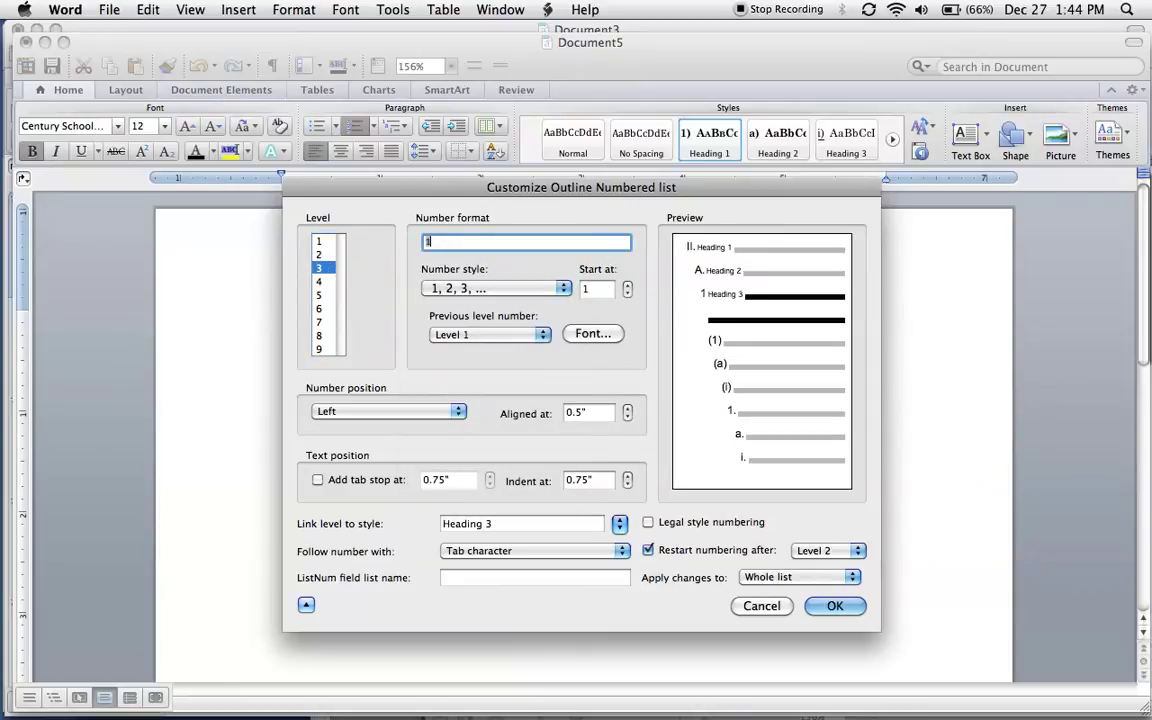
left_click(816, 603)
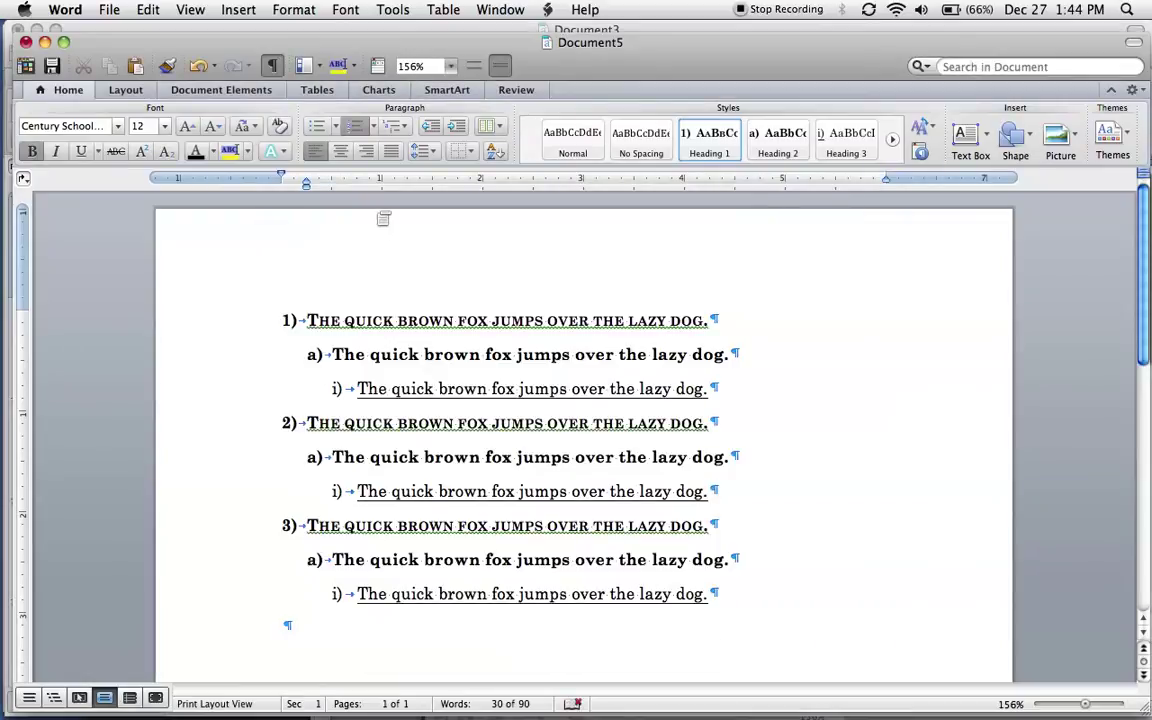
Define a new multilevel list whose level 1 uses I, II, III numbering followed by a period, and apply it
left_click(395, 126)
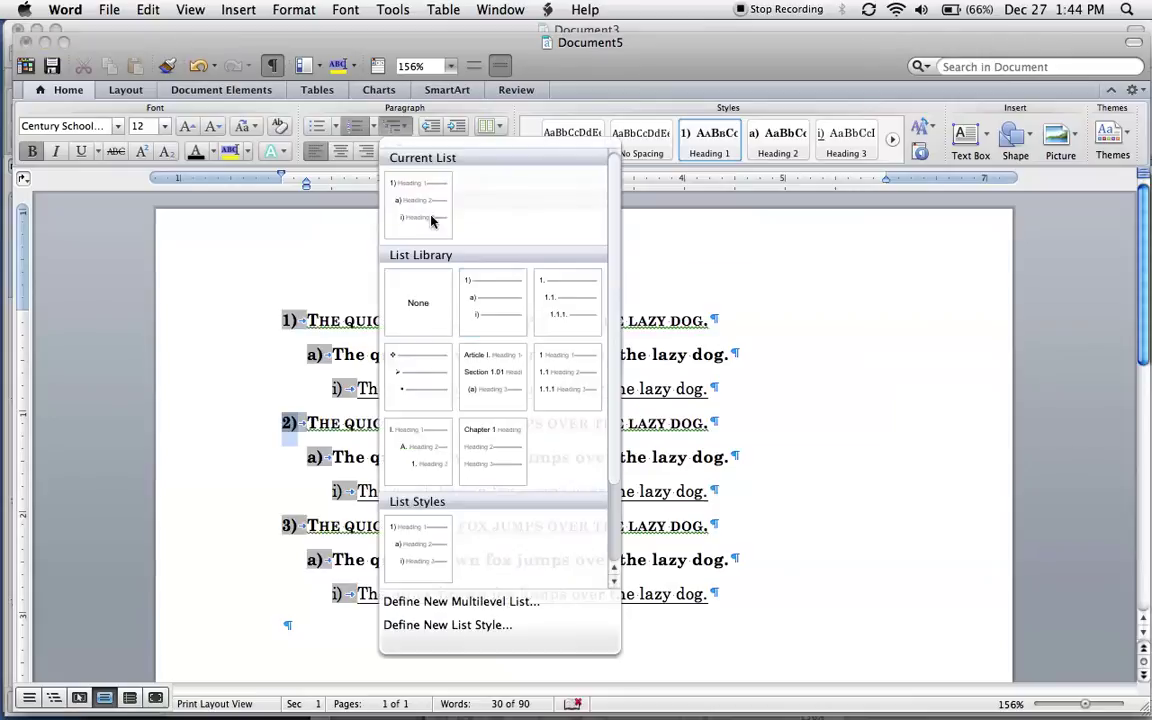
left_click(488, 602)
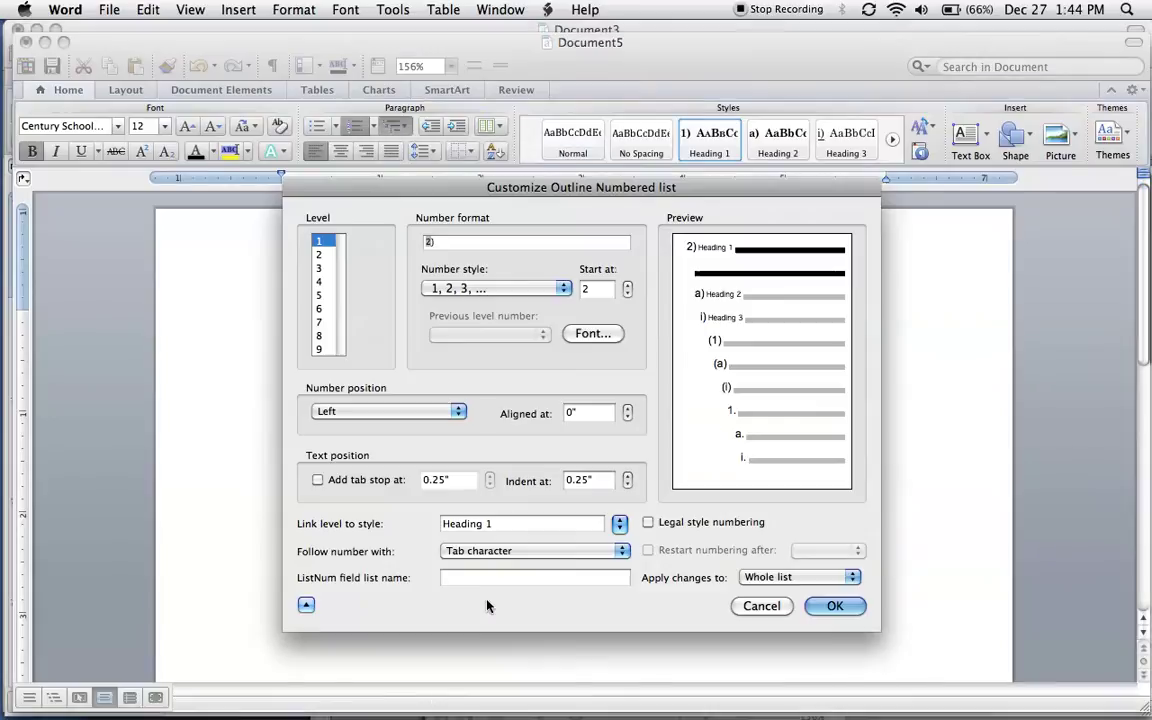
left_click(560, 288)
left_click(527, 305)
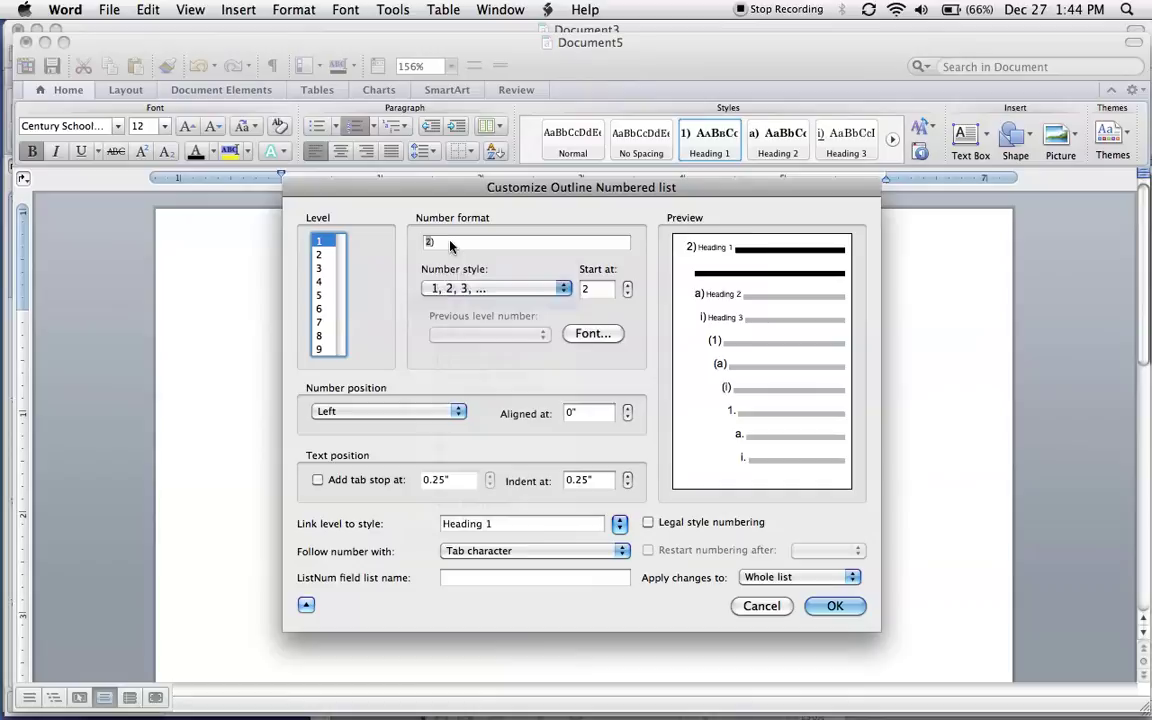
key("BackSpace")
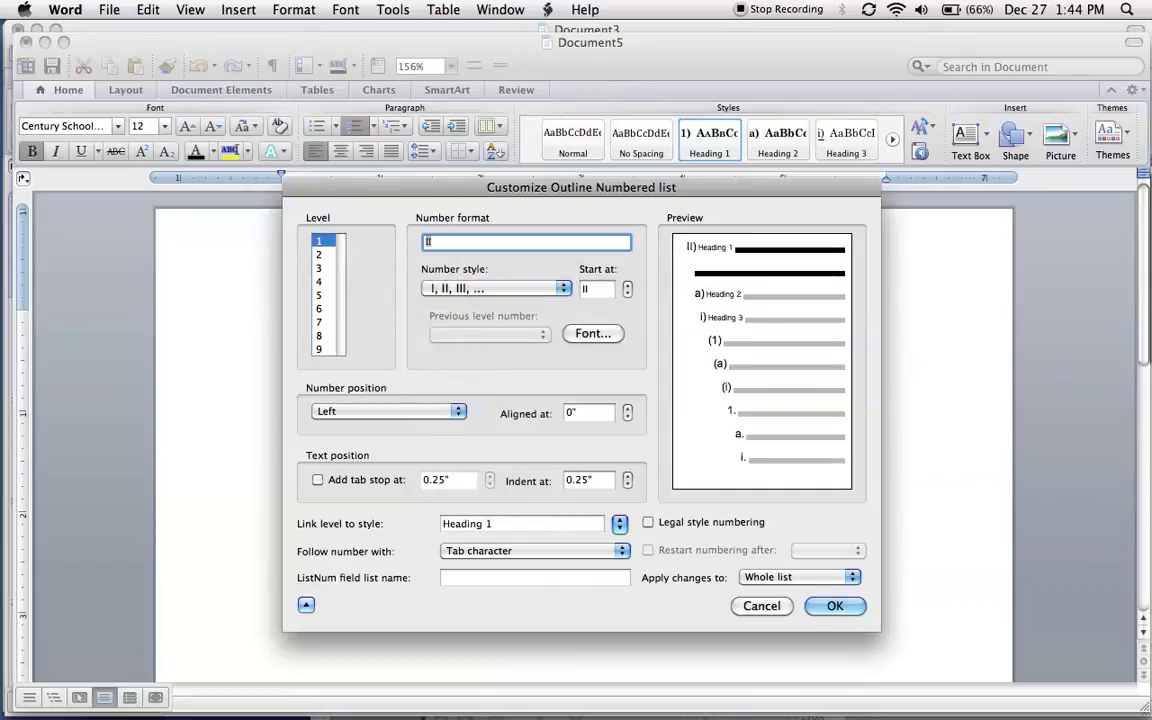
type(".")
left_click(831, 612)
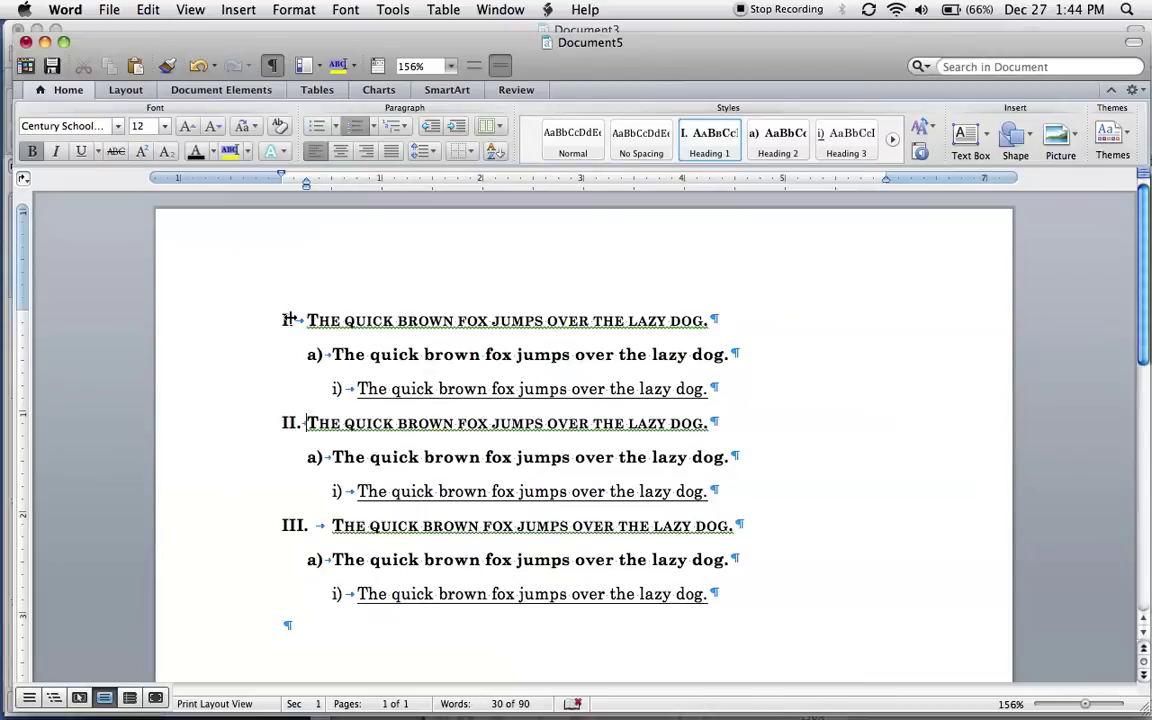
Redefine the multilevel list so level 2 uses A, B, C numbering followed by a period, and apply it
left_click(408, 127)
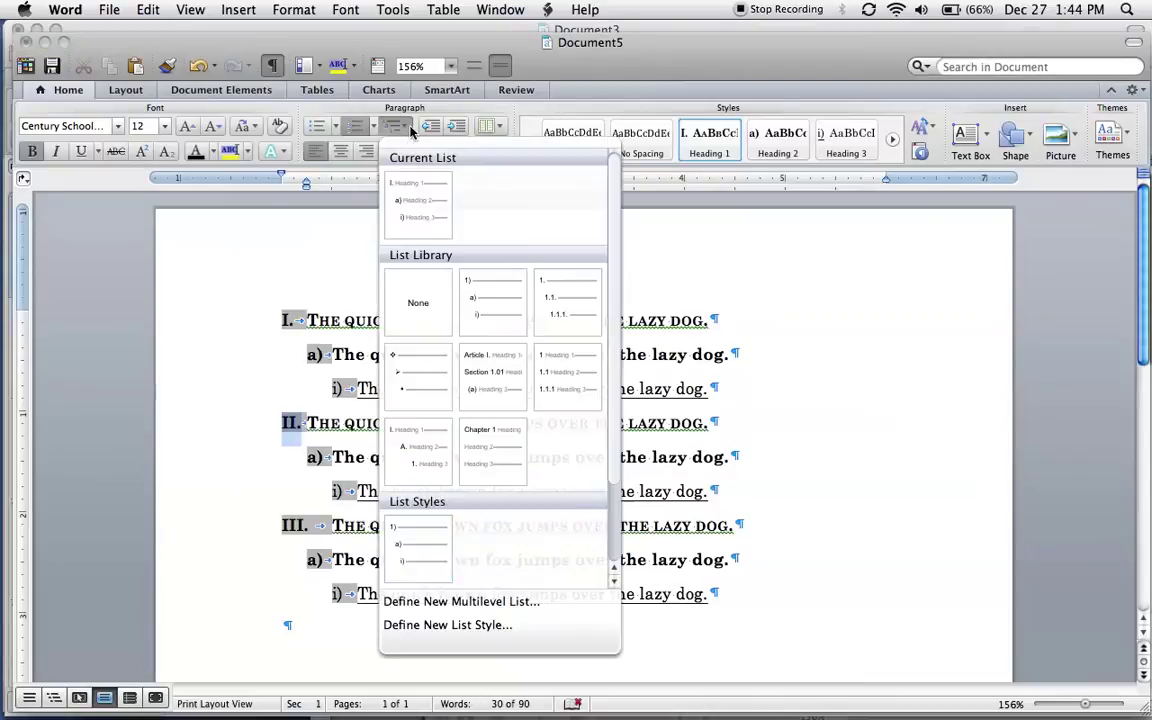
left_click(465, 601)
left_click(319, 254)
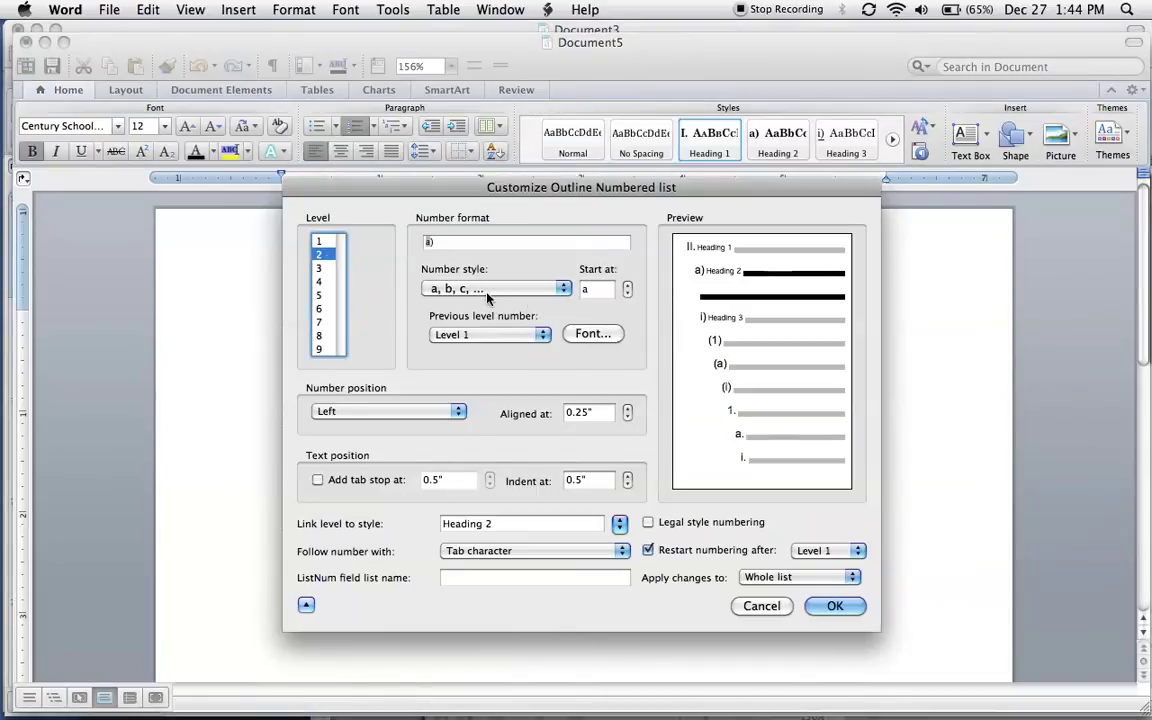
left_click(533, 291)
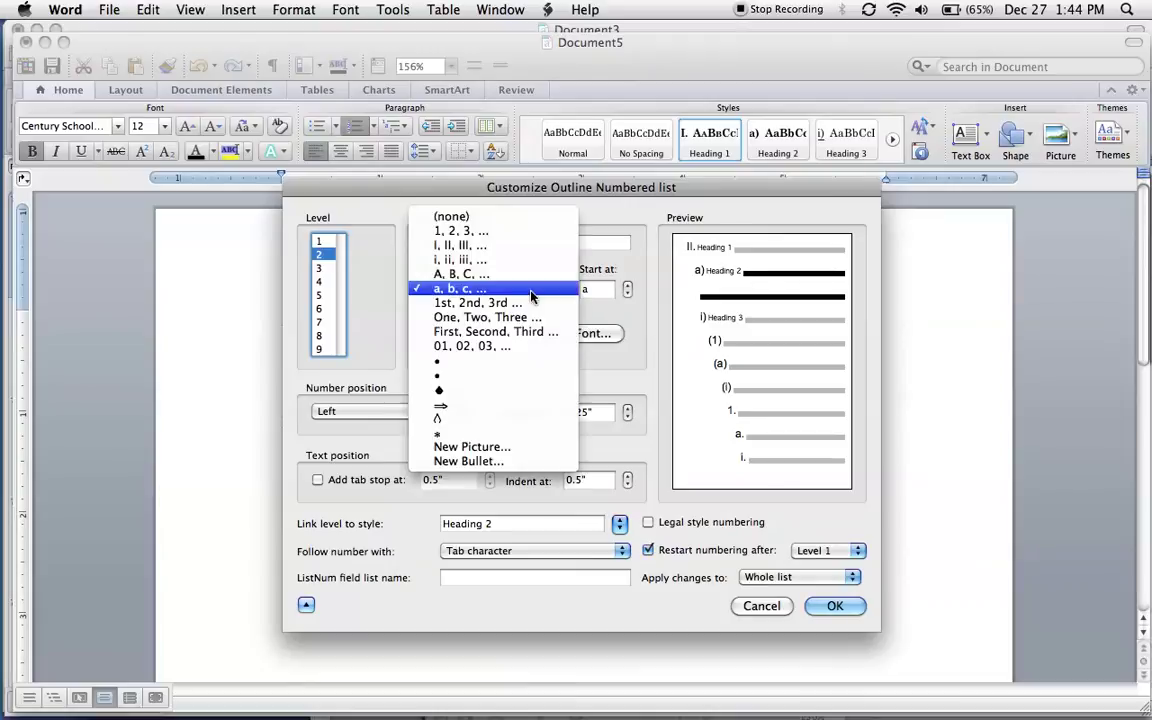
left_click(458, 288)
left_click(460, 290)
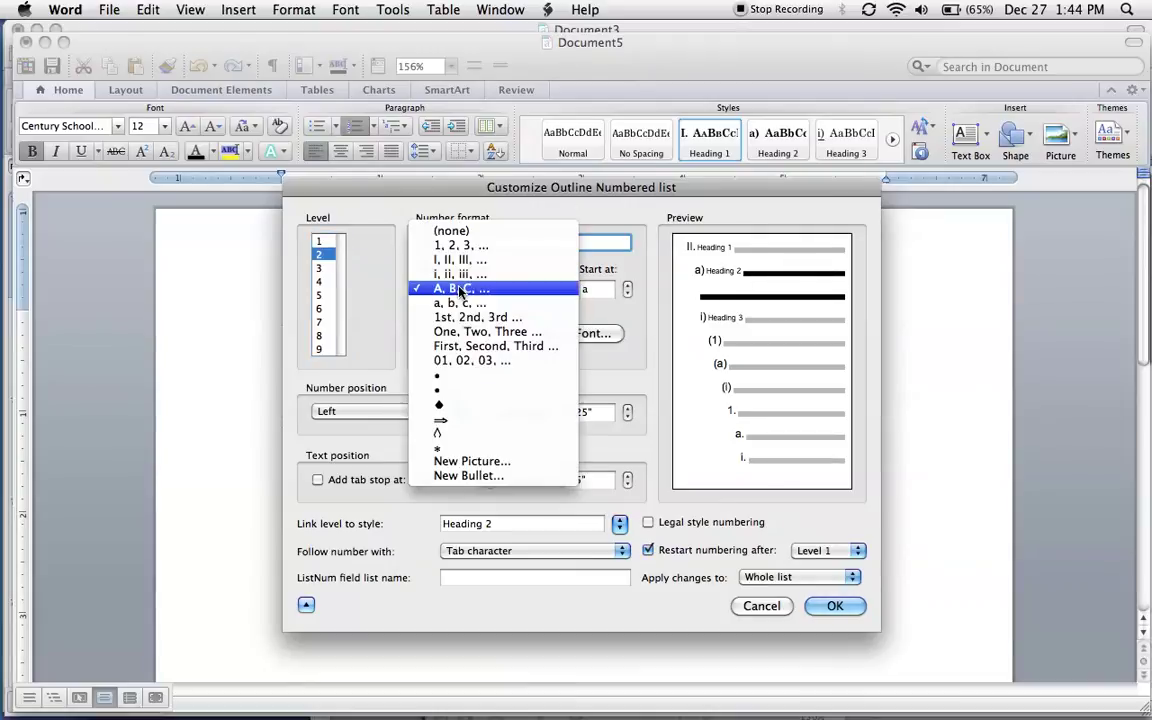
left_click(460, 289)
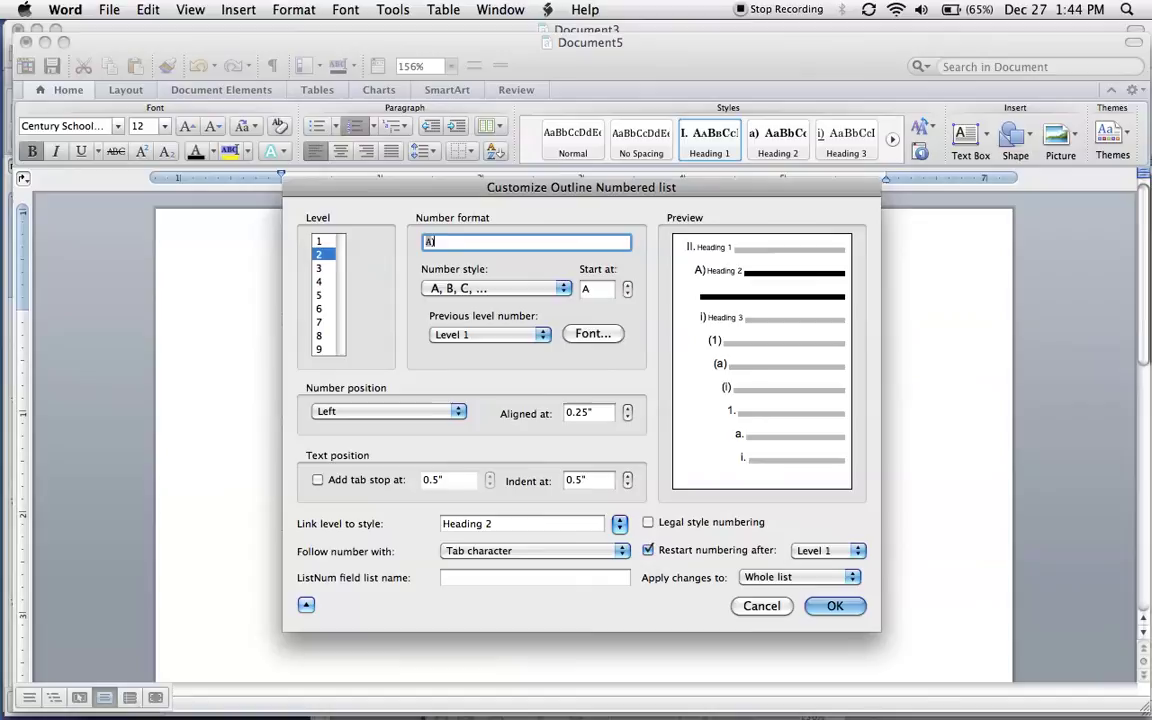
key("BackSpace")
type(".")
left_click(831, 606)
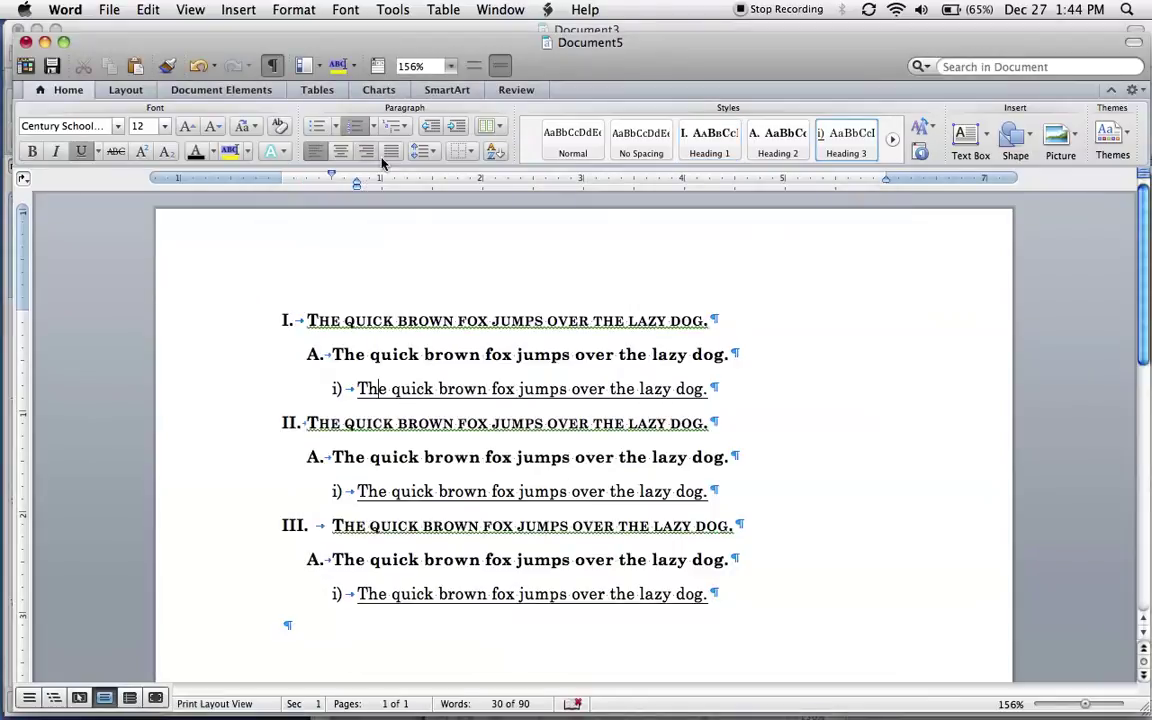
Redefine the multilevel list from a third-level paragraph so level 3 uses 1, 2, 3 numbering followed by a period, and apply it
left_click(395, 126)
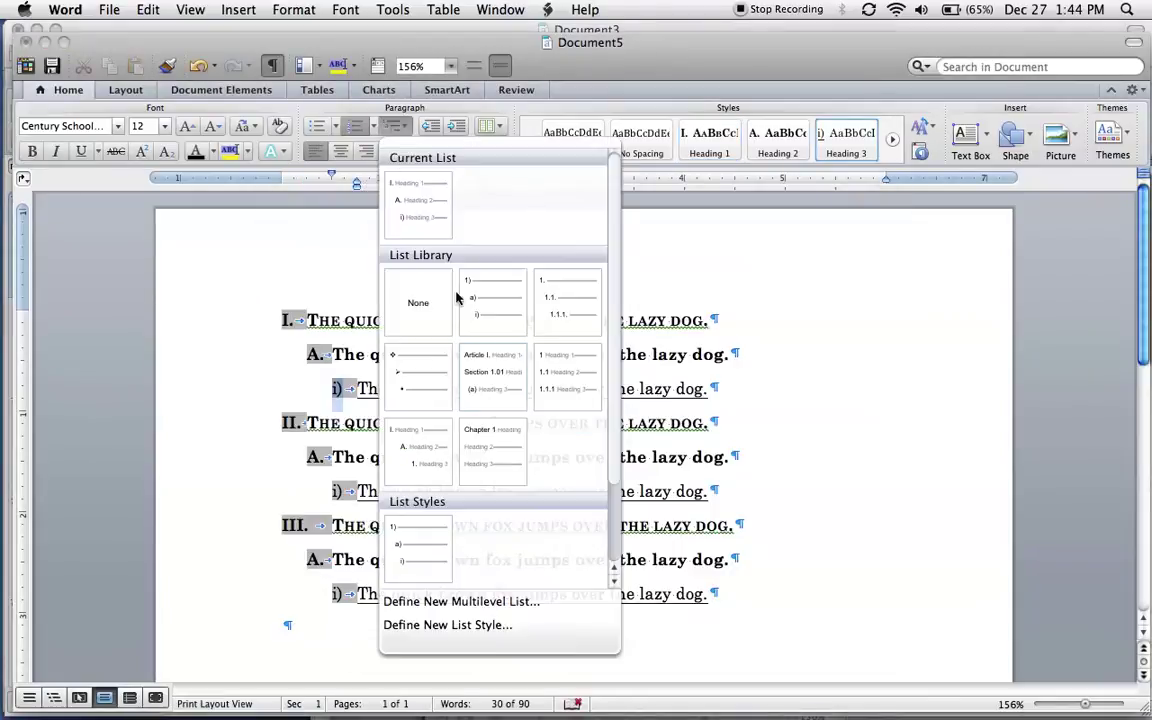
left_click(503, 600)
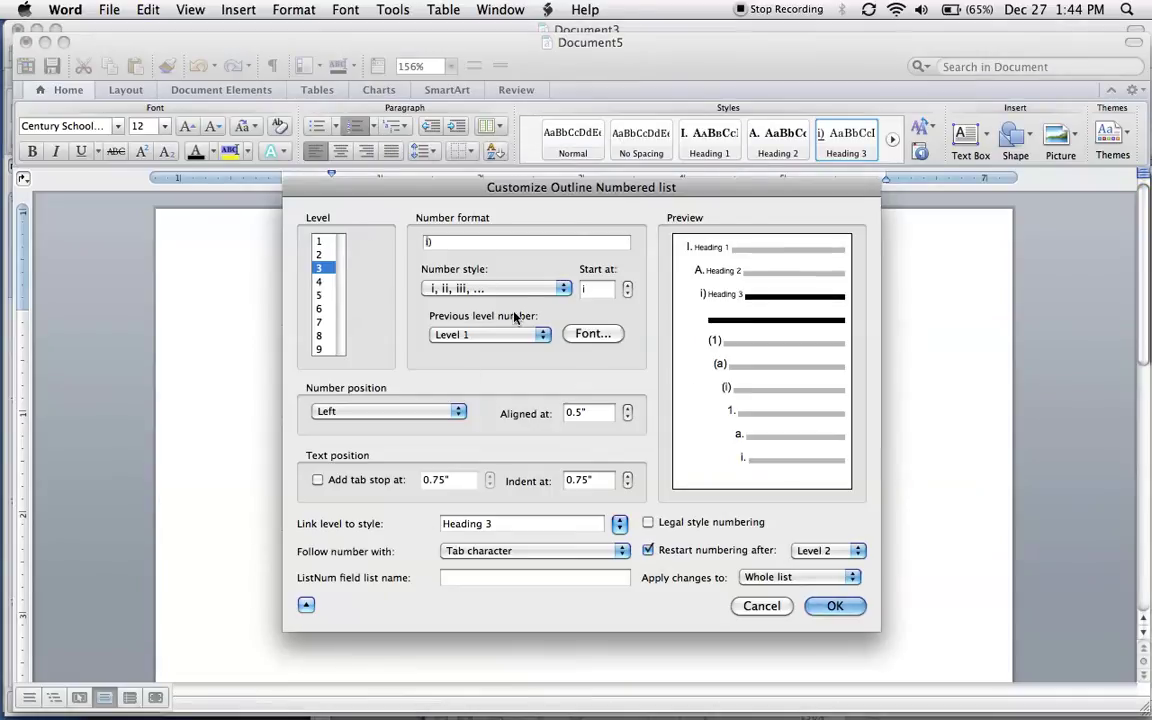
left_click(510, 290)
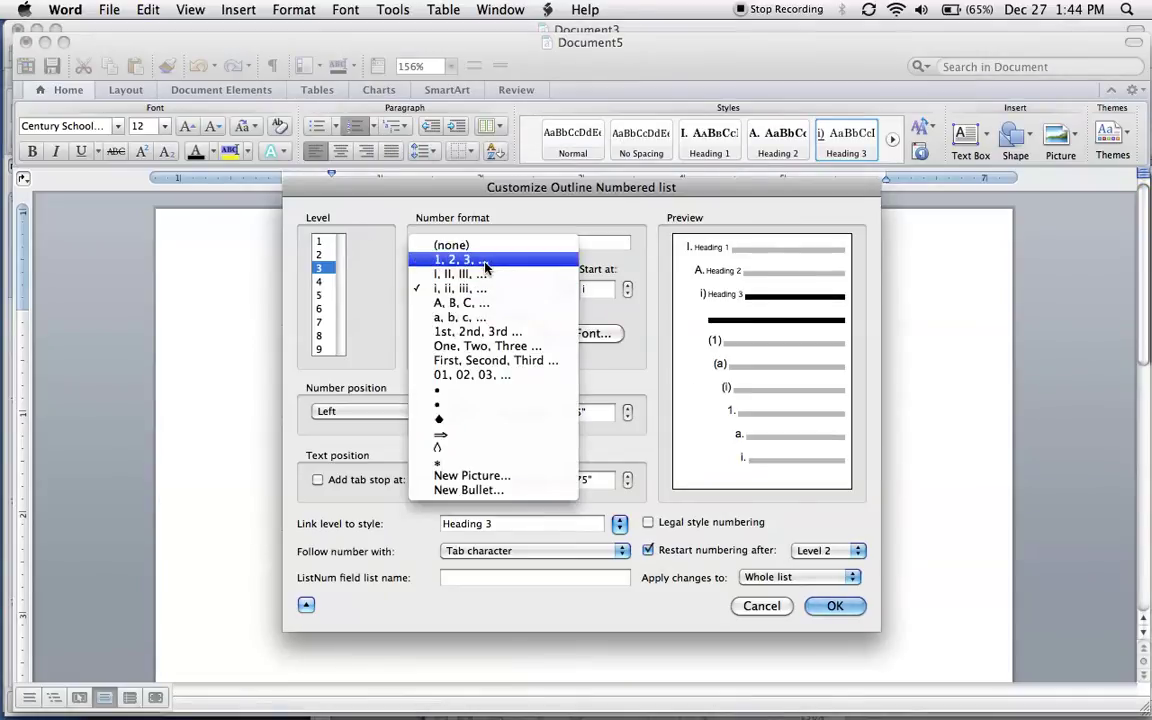
left_click(484, 262)
left_click(428, 241)
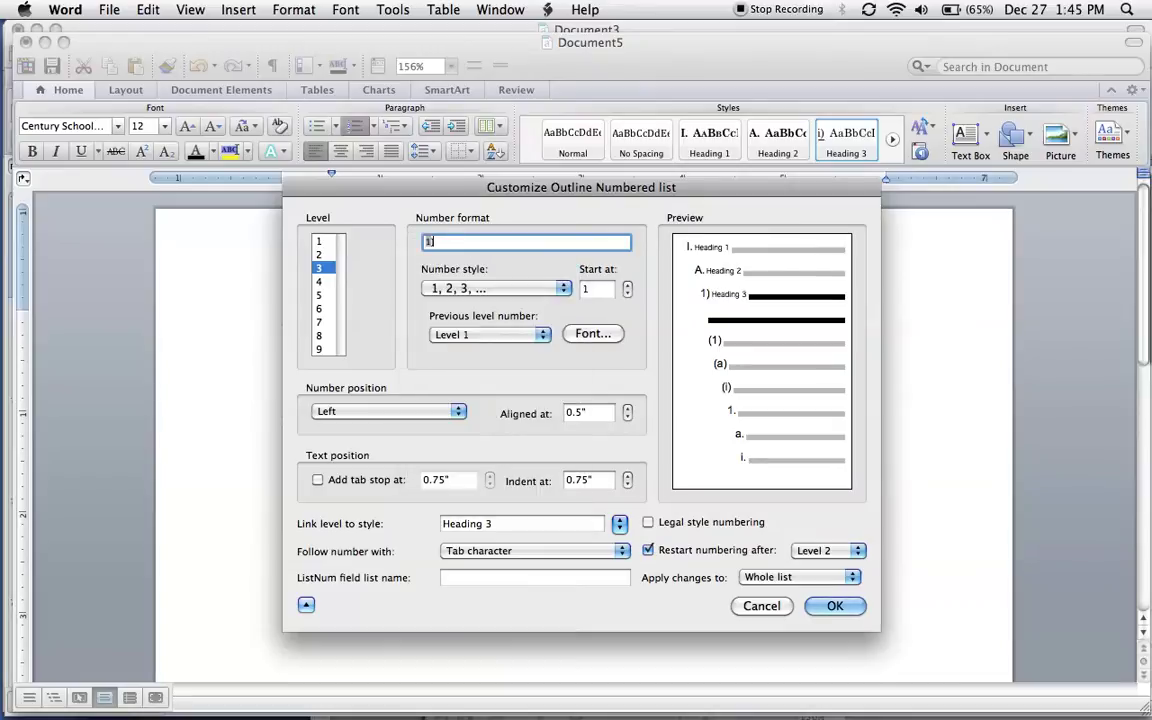
type(".")
left_click(856, 605)
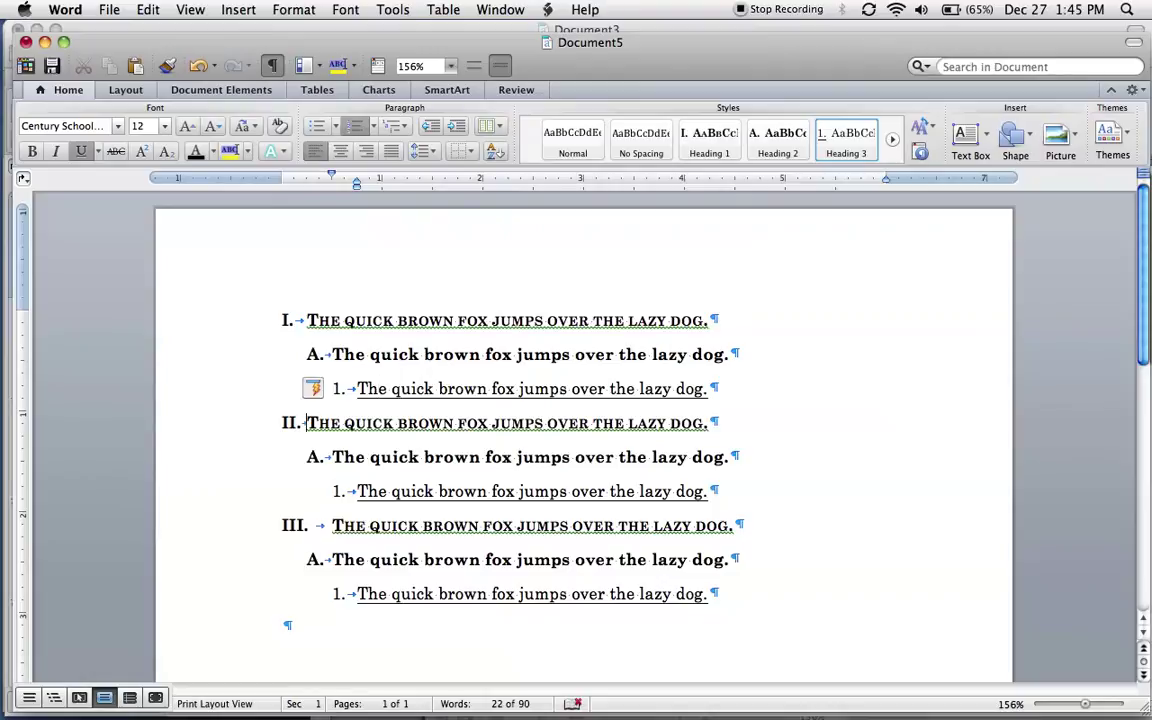
Demote the main heading numbered II to the second outline level
key("Tab")
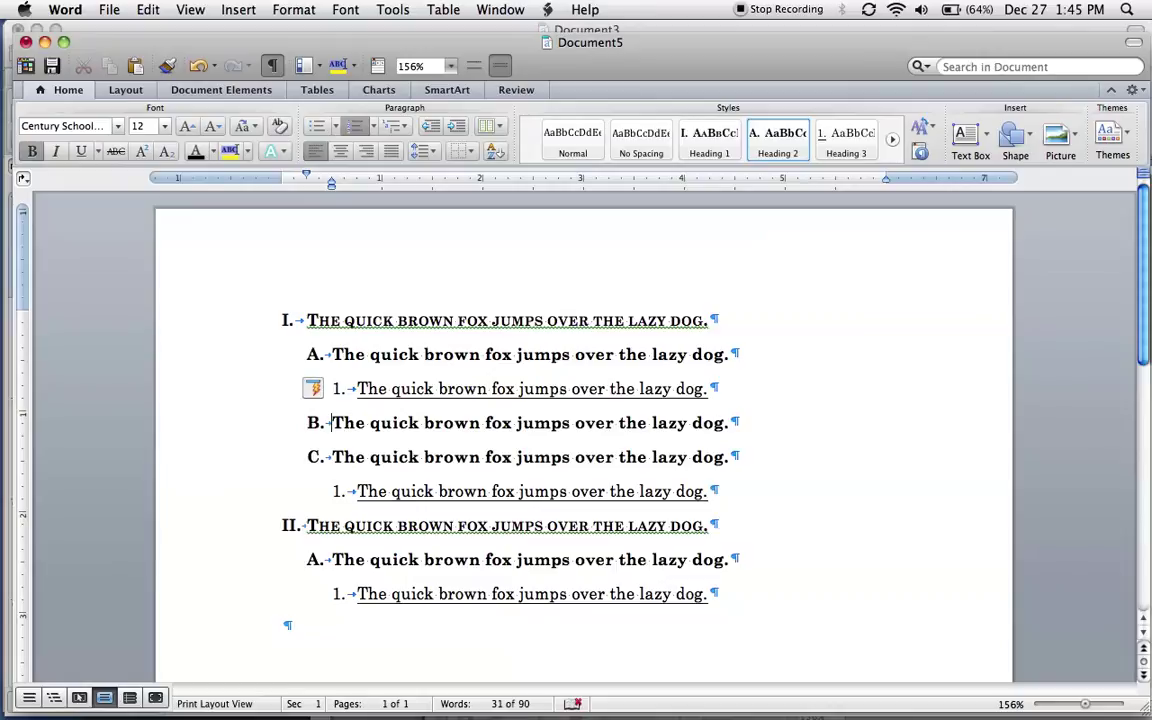
Redefine the multilevel list so level 2 numbers are aligned at 0.5", and apply it to the whole list
left_click(393, 126)
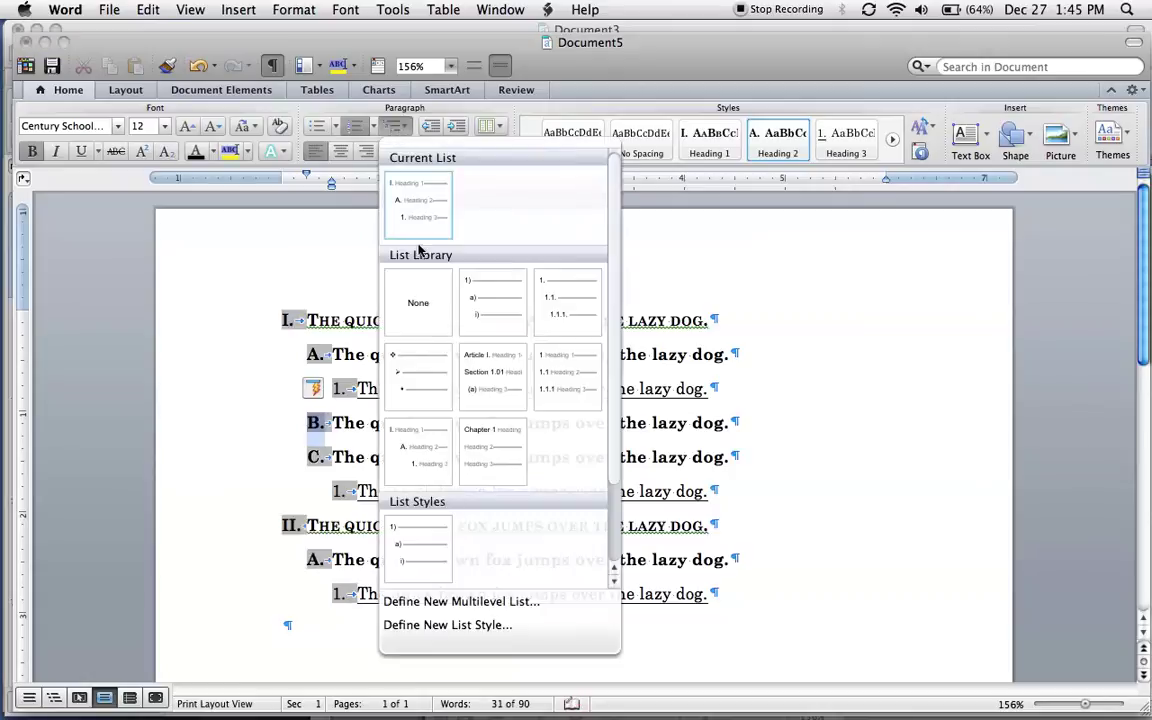
left_click(450, 601)
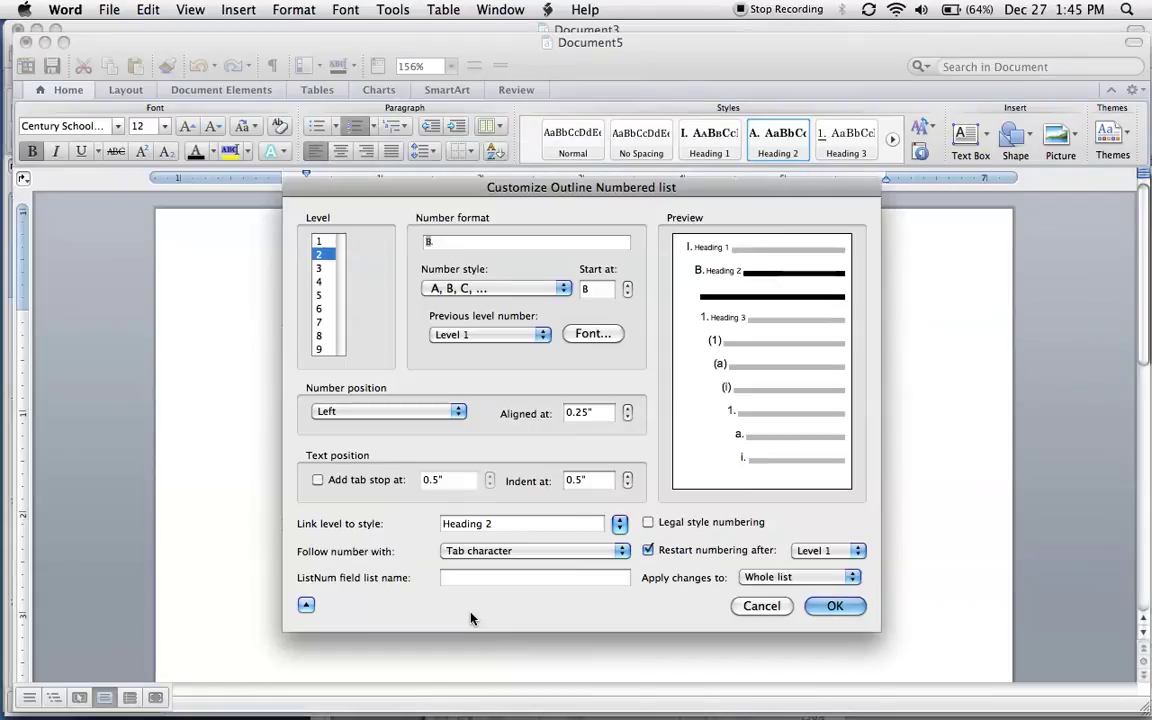
left_click(319, 241)
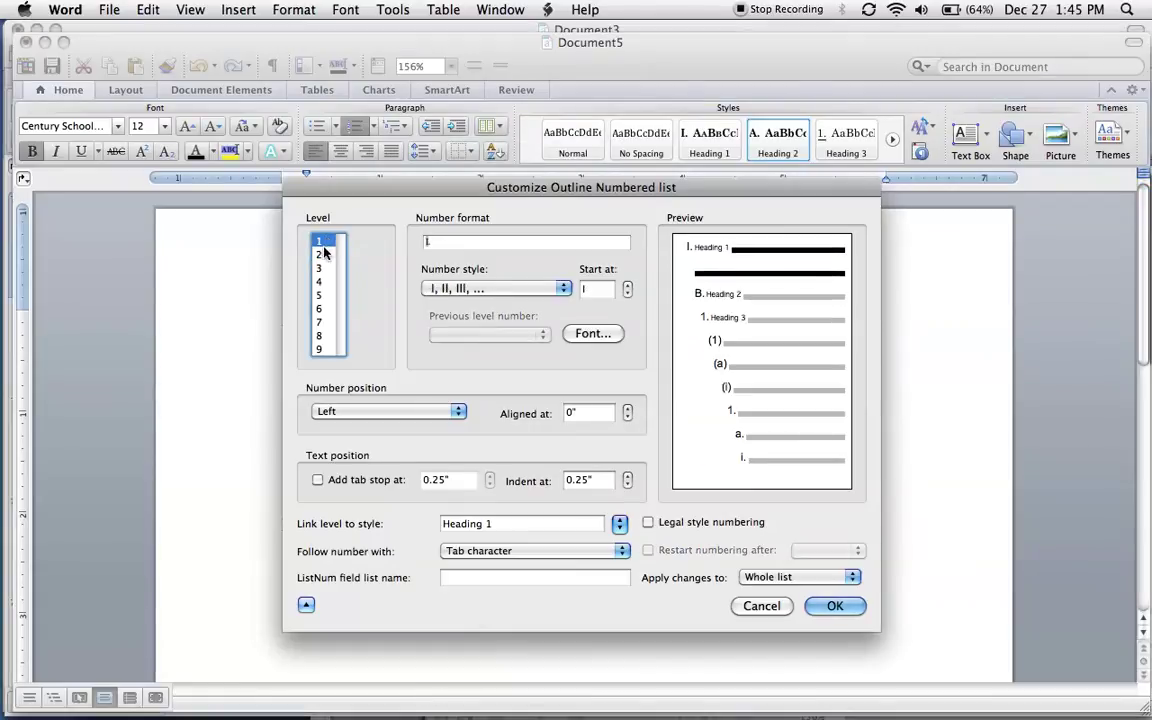
left_click(323, 255)
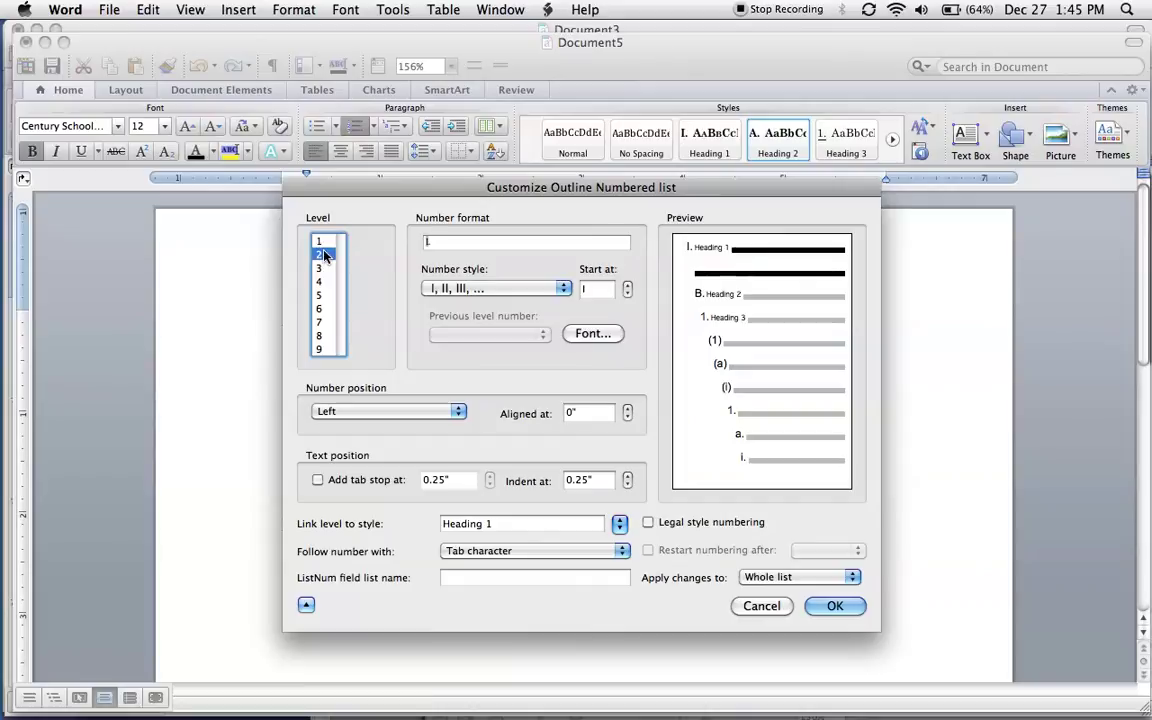
left_click(628, 409)
left_click(628, 409)
left_click(628, 409)
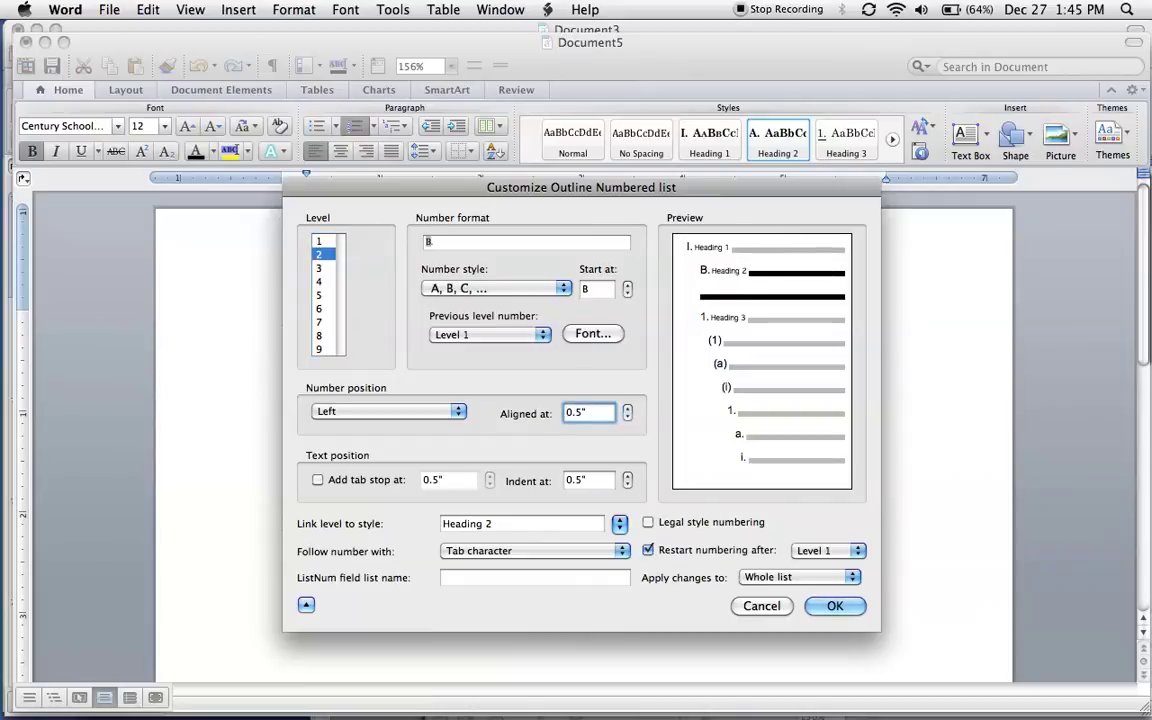
left_click(830, 606)
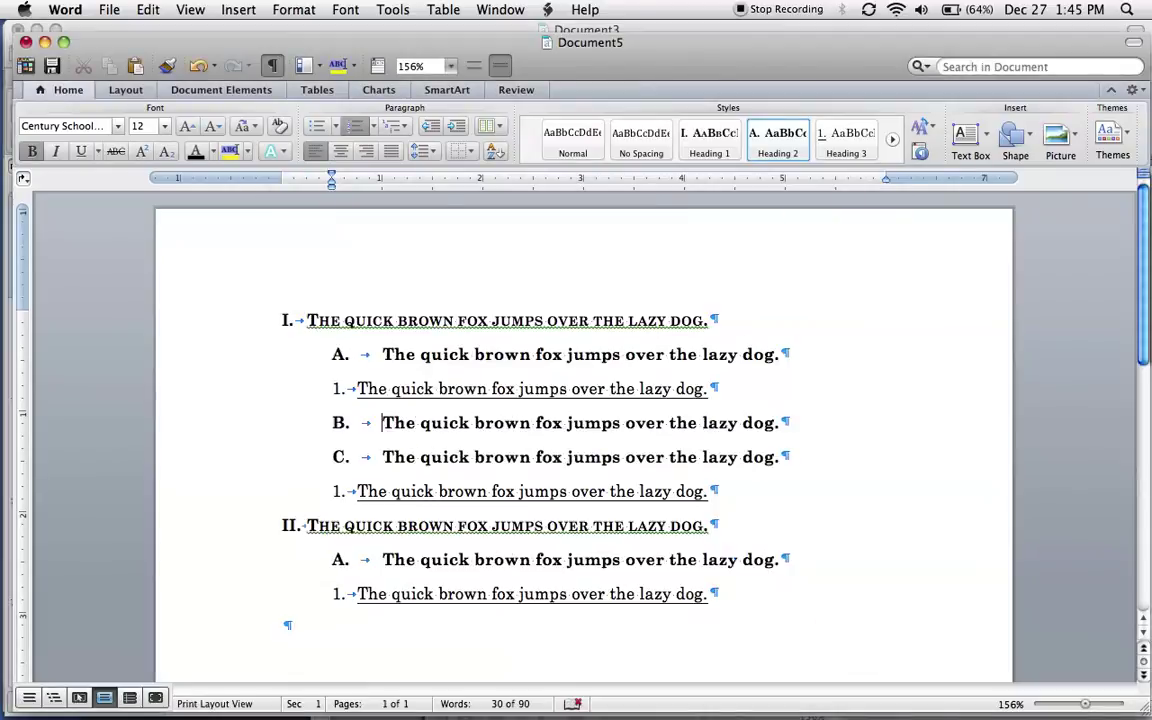
Redefine the multilevel list so level 3 numbers are aligned at 1", and apply it to the whole list
left_click(394, 125)
left_click(462, 602)
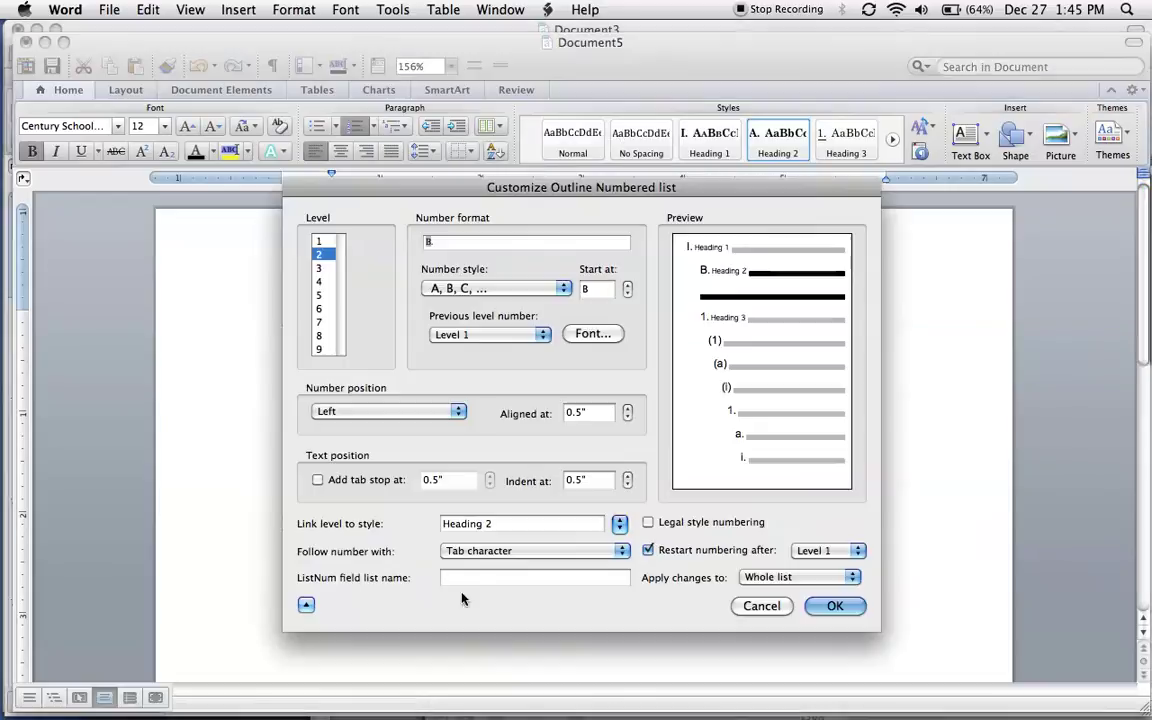
left_click(324, 268)
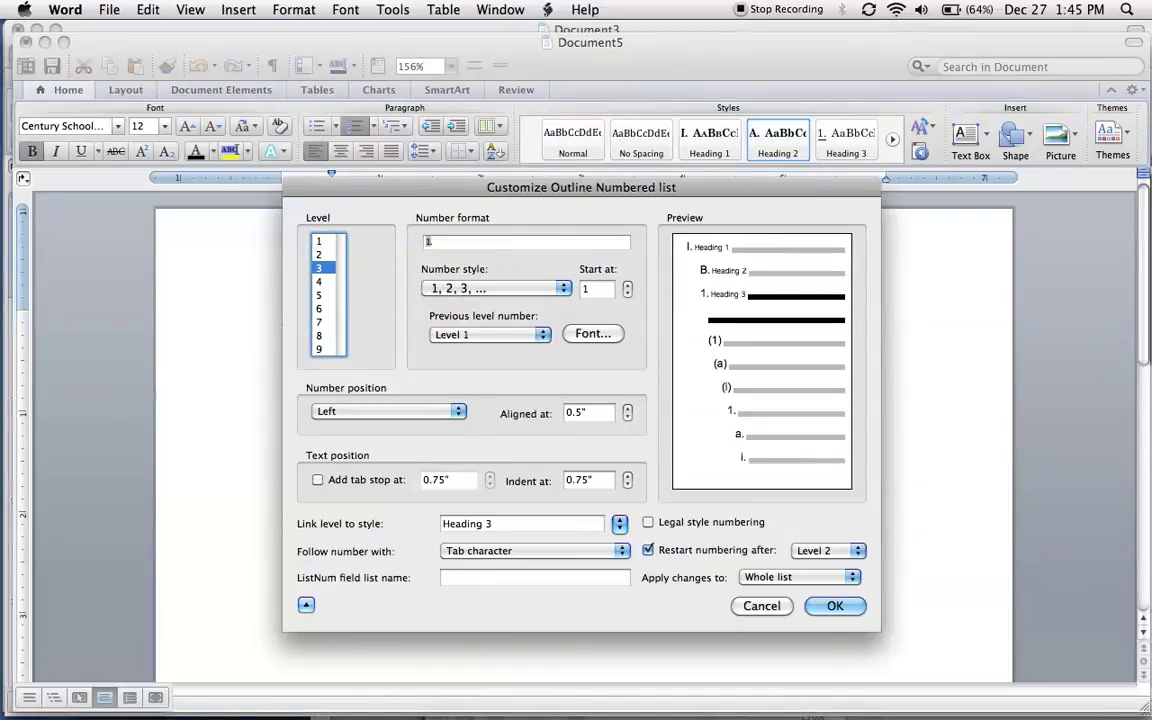
left_click(628, 409)
left_click(628, 409)
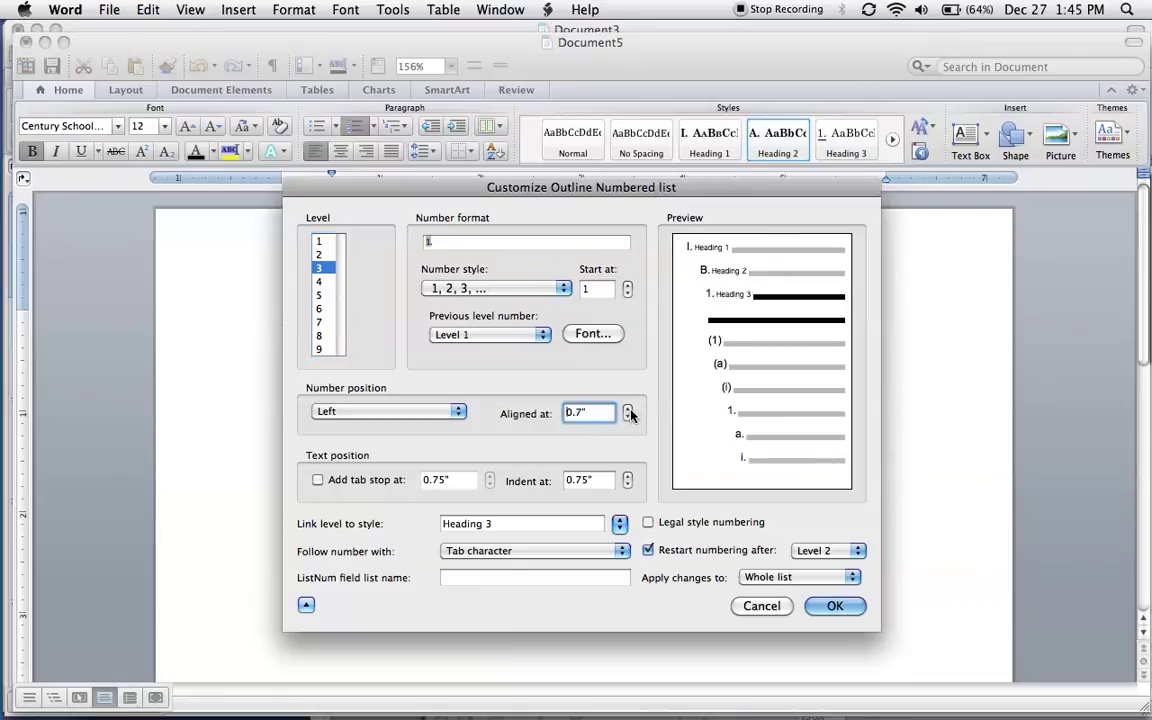
left_click(628, 409)
left_click(628, 409)
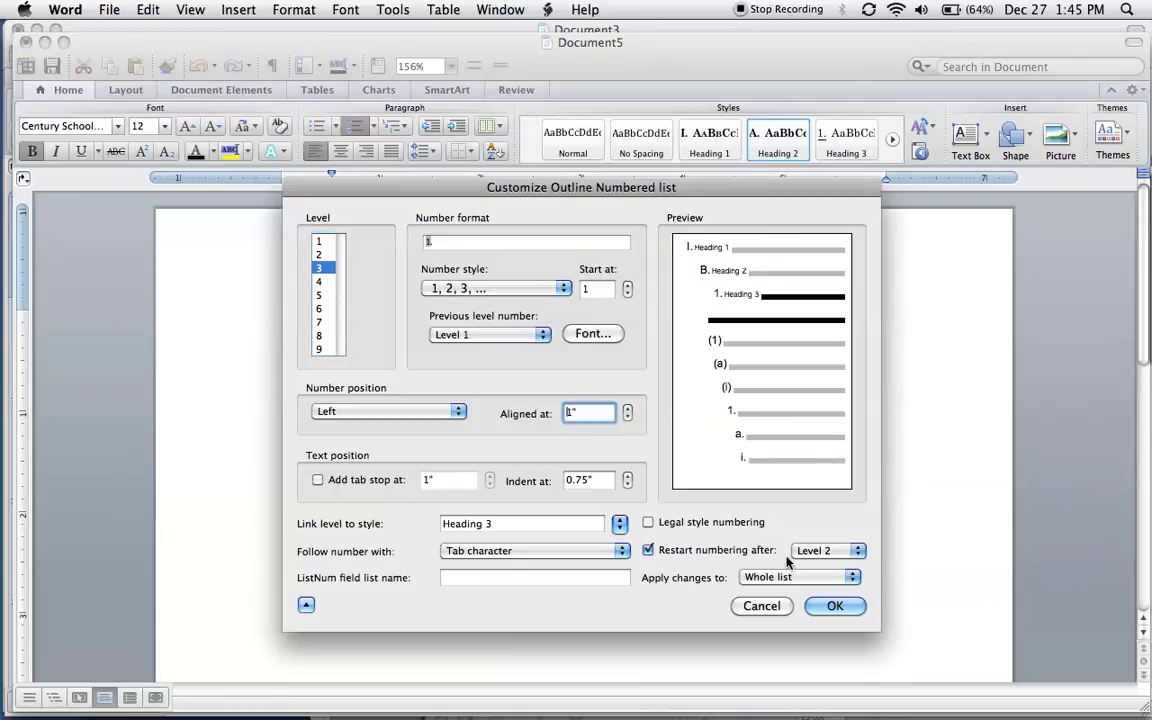
left_click(829, 604)
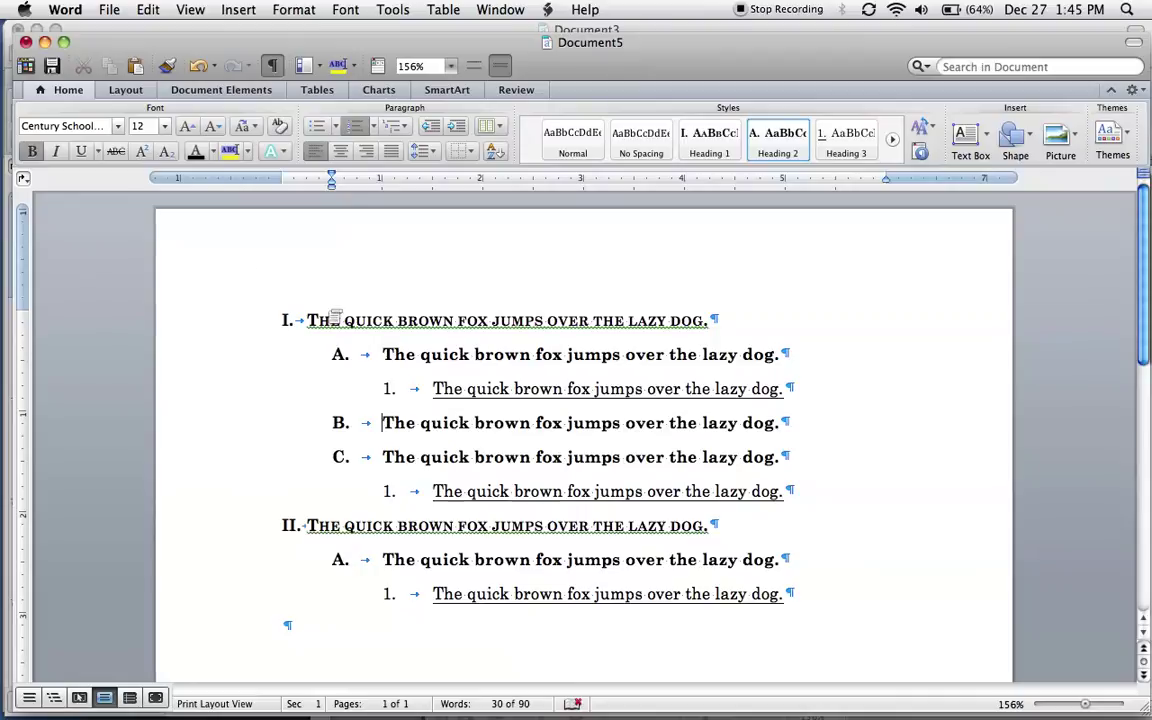
Redefine the multilevel list so level 1 text is indented at 0.5", and apply it to the whole list
left_click(288, 320)
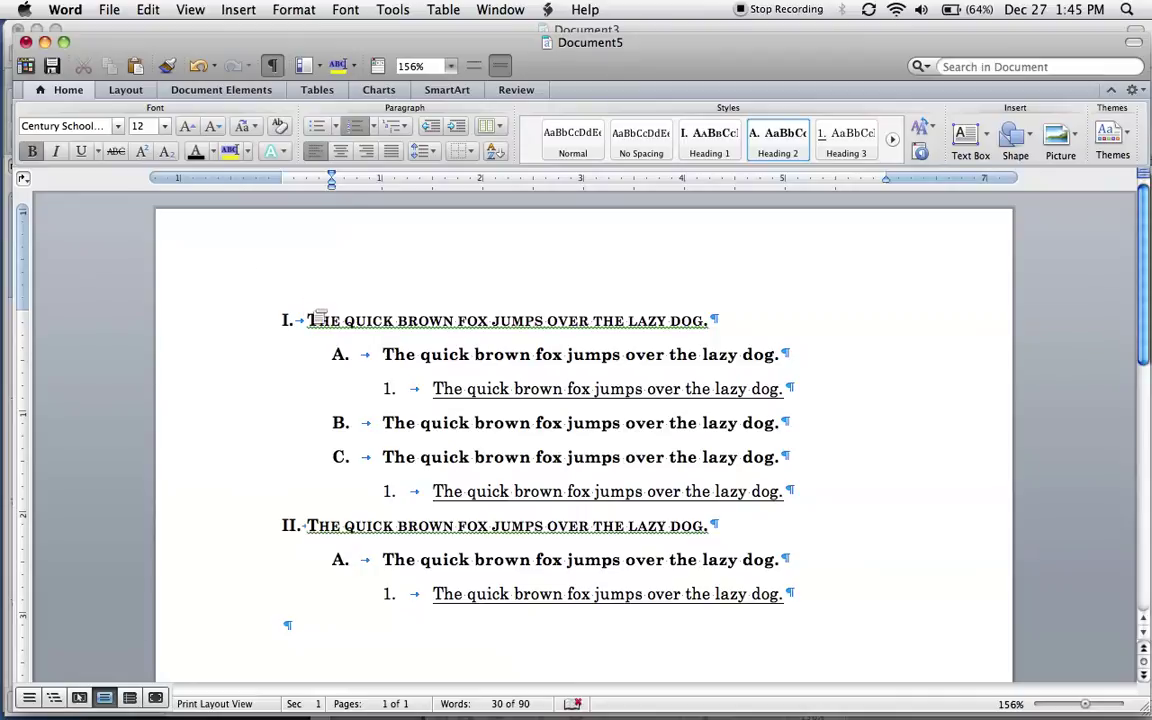
left_click(400, 122)
left_click(504, 601)
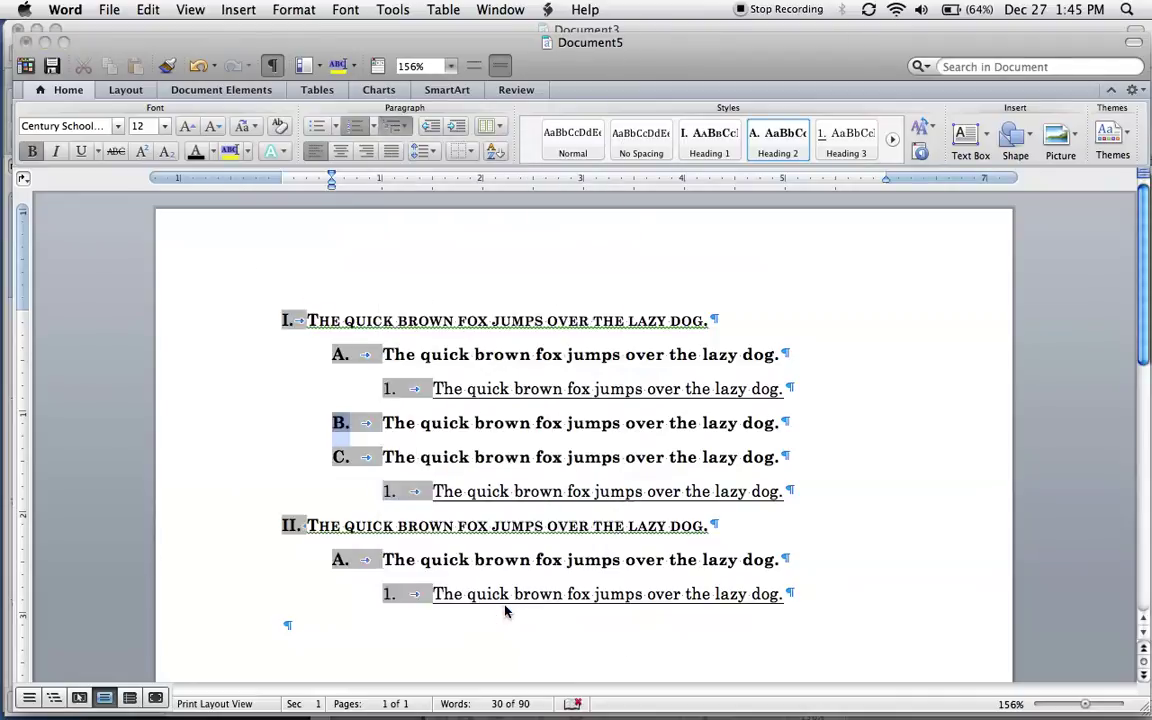
left_click(322, 241)
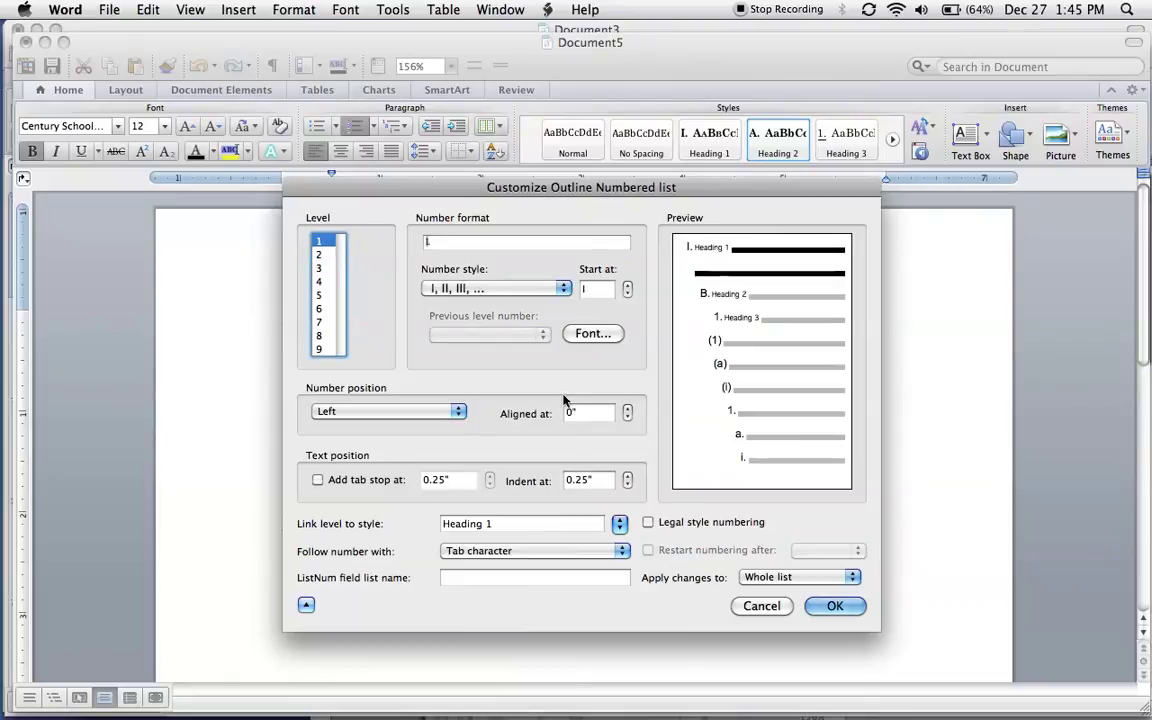
left_click(628, 477)
left_click(628, 478)
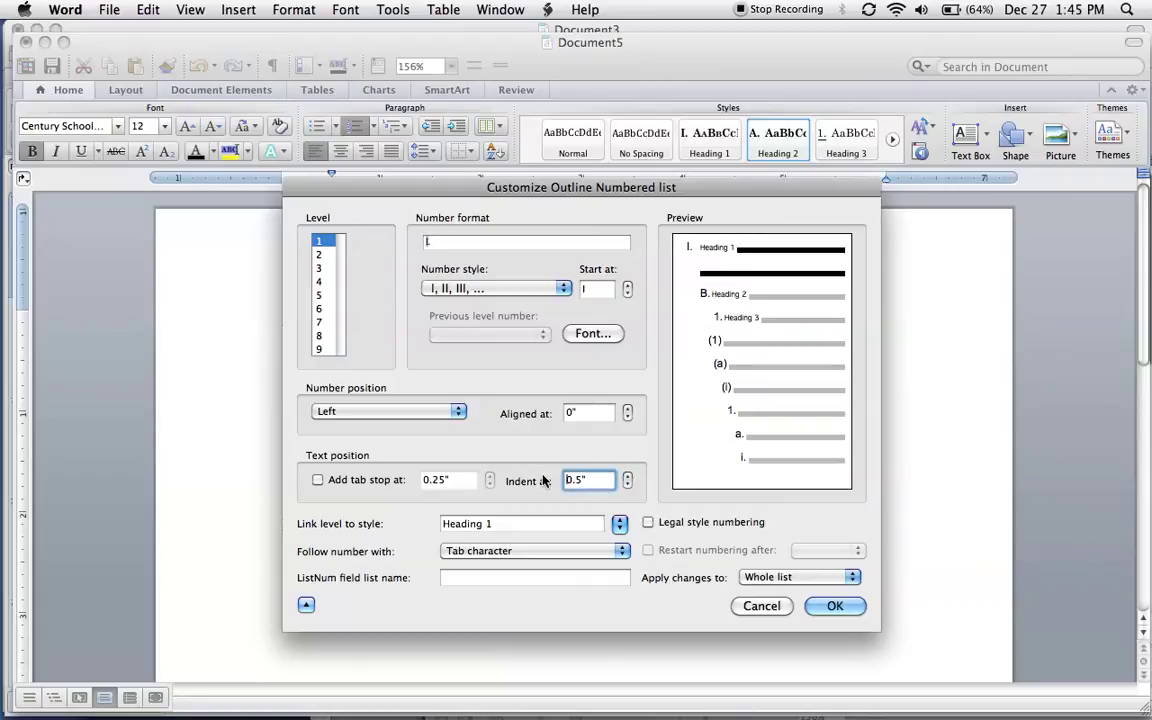
left_click(835, 606)
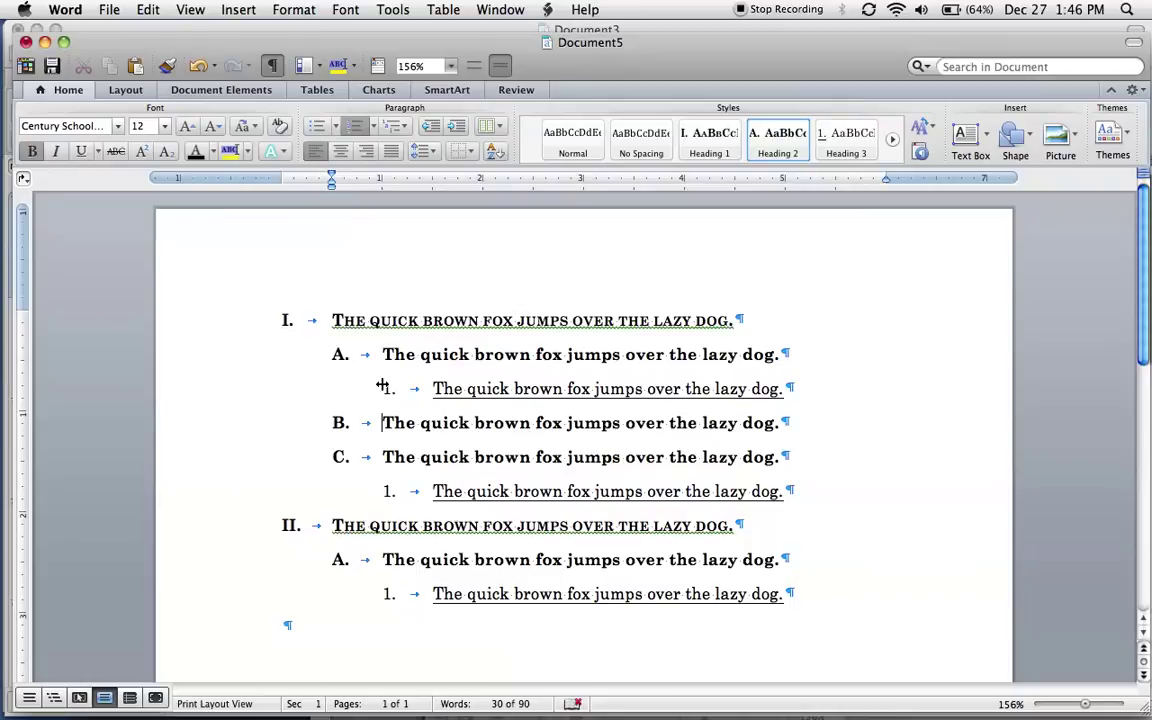
Demote and promote the second-level heading numbered C through the outline levels, leaving it at the third level
left_click(382, 422)
key("Tab")
key("shift+Tab")
key("shift+Tab")
key("Tab")
key("Tab")
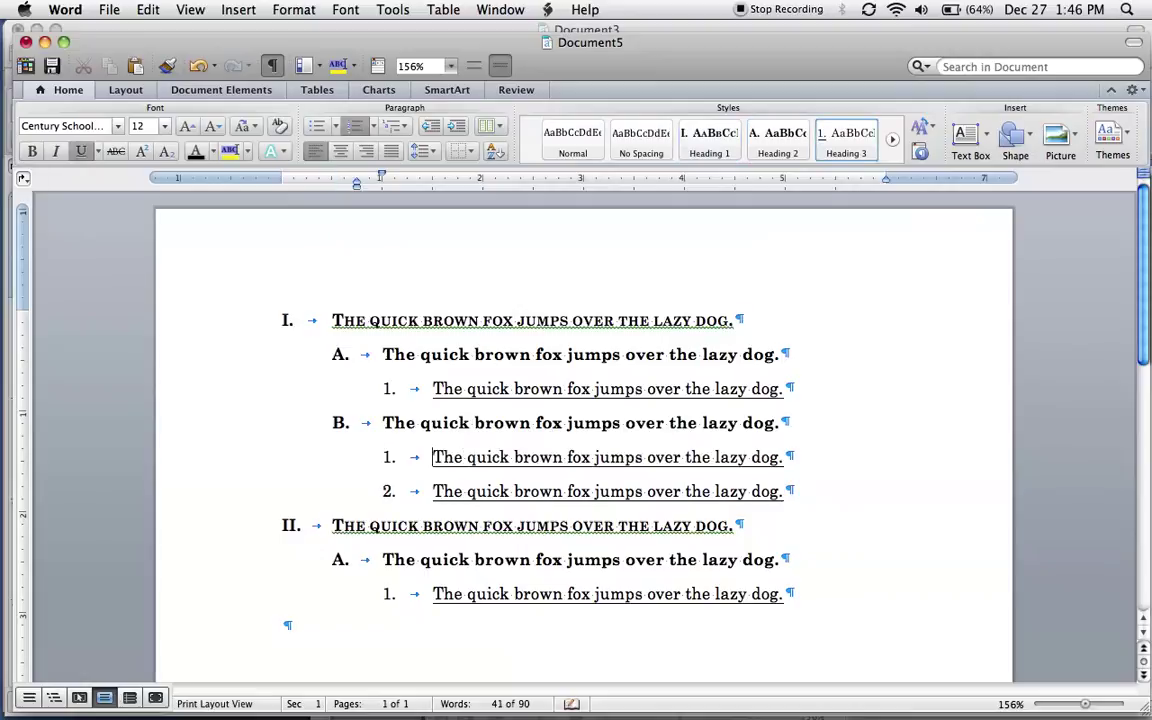